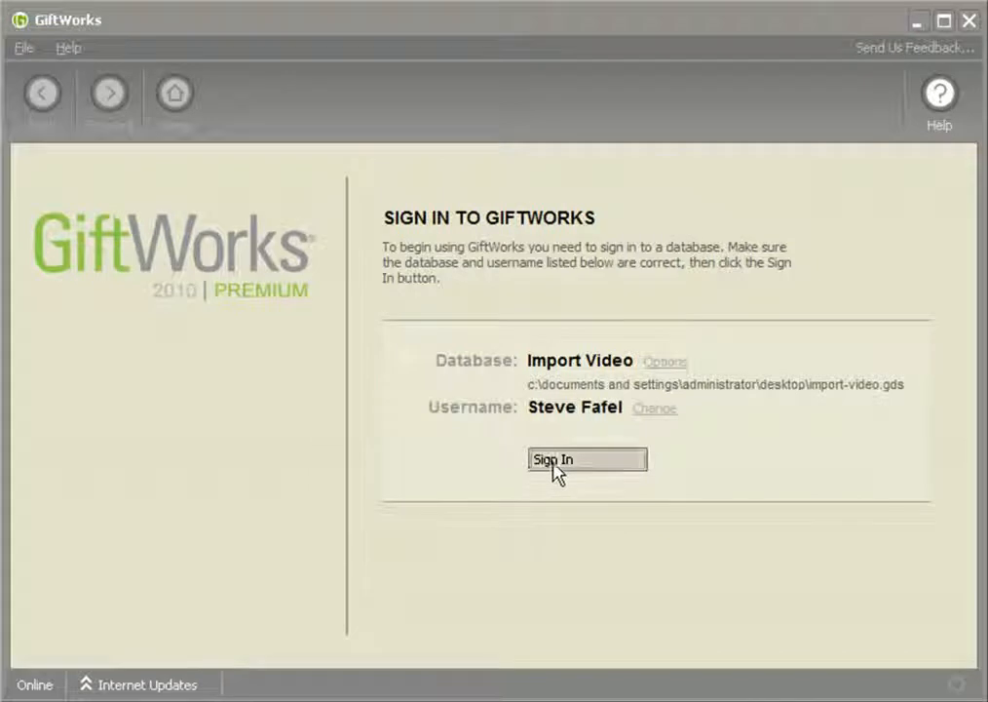
Switch to GiftWorks, sign in to the Import Video database, and open the contact info of the second recently added donor.
{"action": "left_click", "coordinate": [553, 466]}
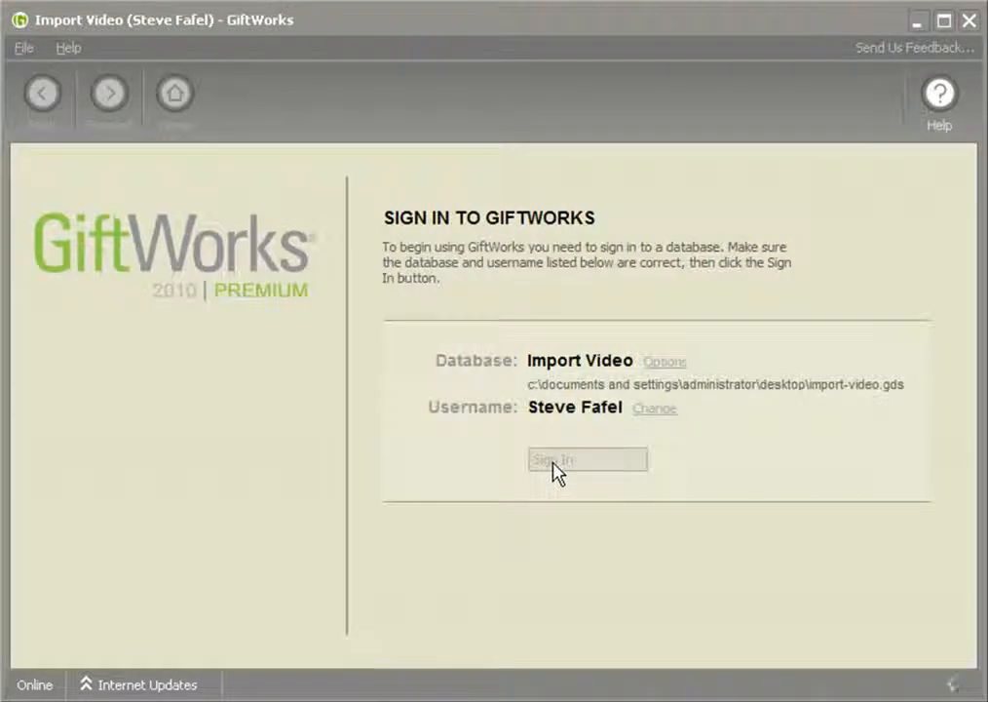
{"action": "left_click", "coordinate": [251, 98]}
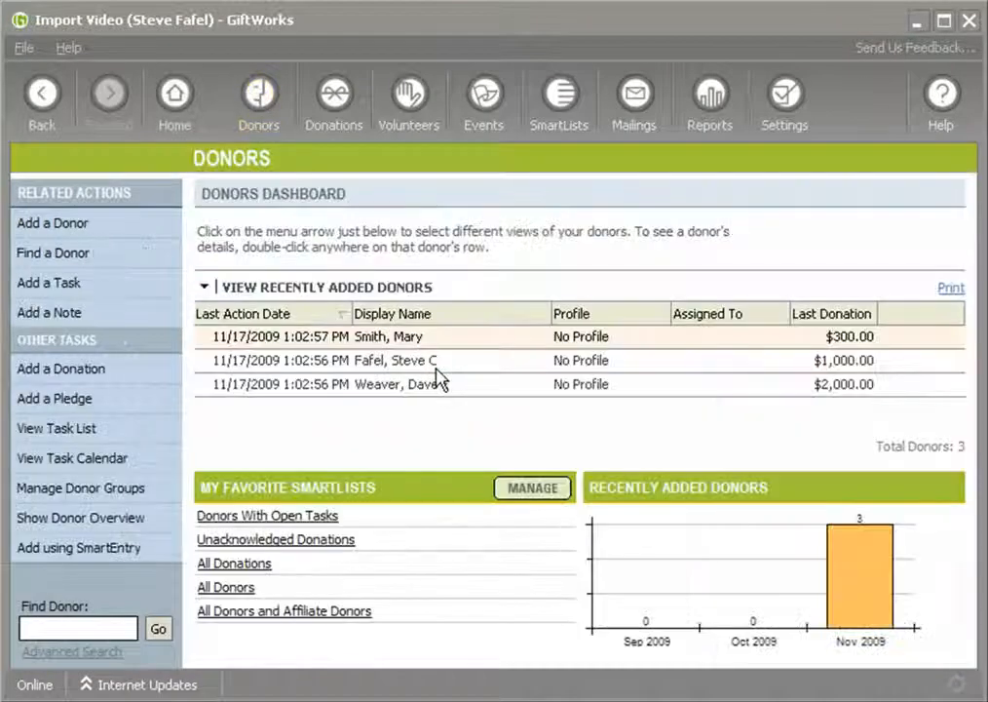
{"action": "double_click", "coordinate": [430, 367]}
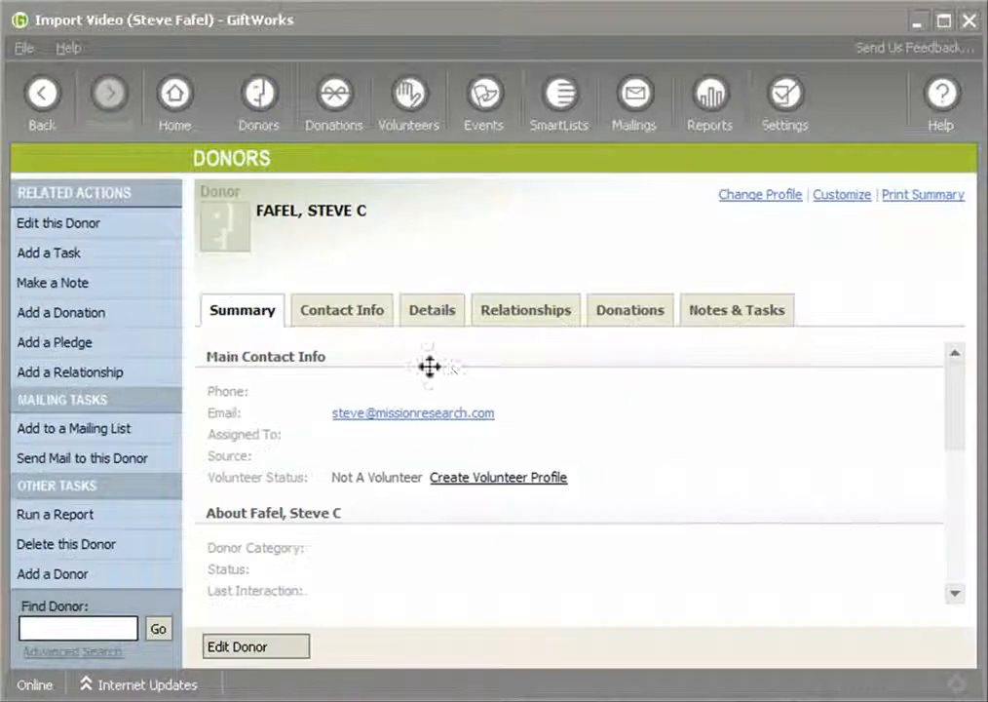
{"action": "left_click", "coordinate": [342, 308]}
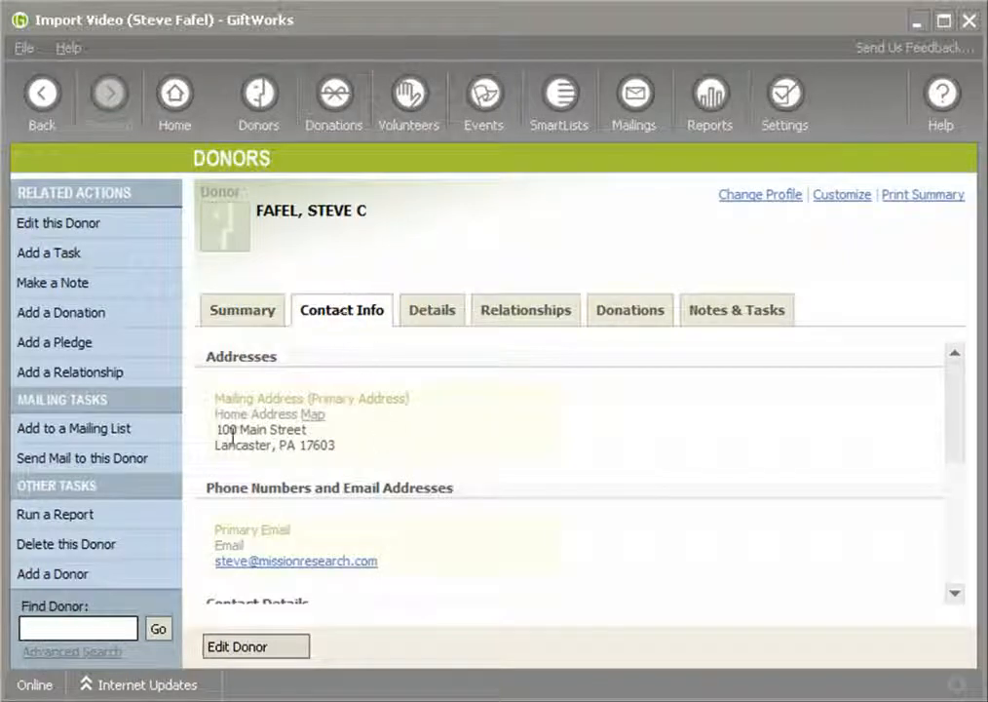
Examine the donor's mailing address, its address name and the primary email in the contact info.
{"action": "left_click_drag", "start_coordinate": [214, 432], "coordinate": [349, 453]}
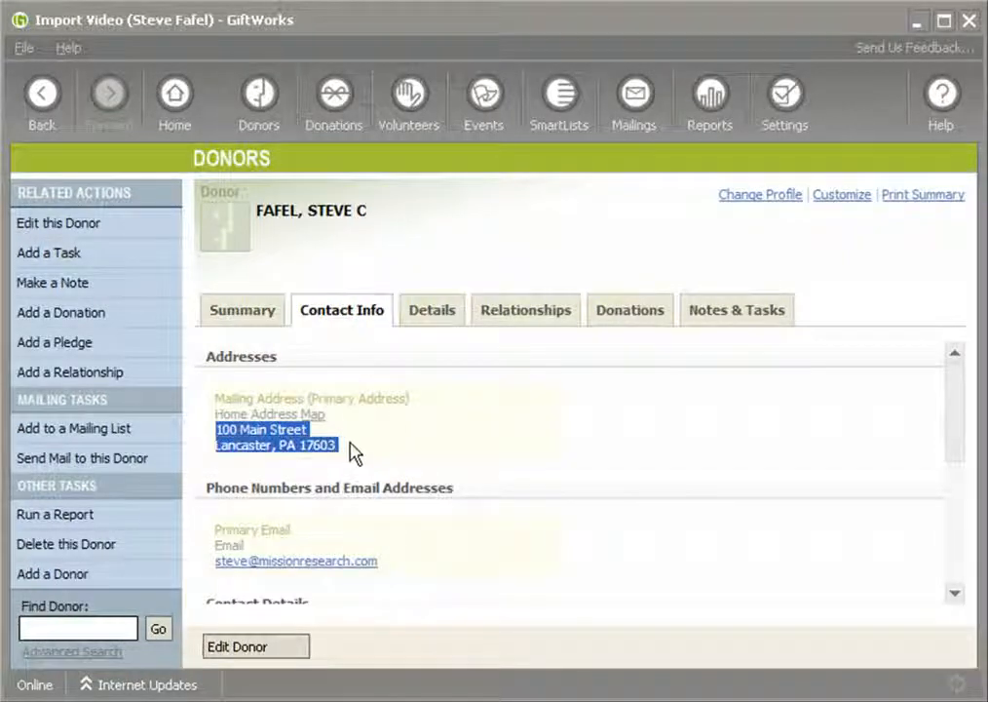
{"action": "scroll", "coordinate": [955, 448], "scroll_direction": "down", "scroll_amount": 3}
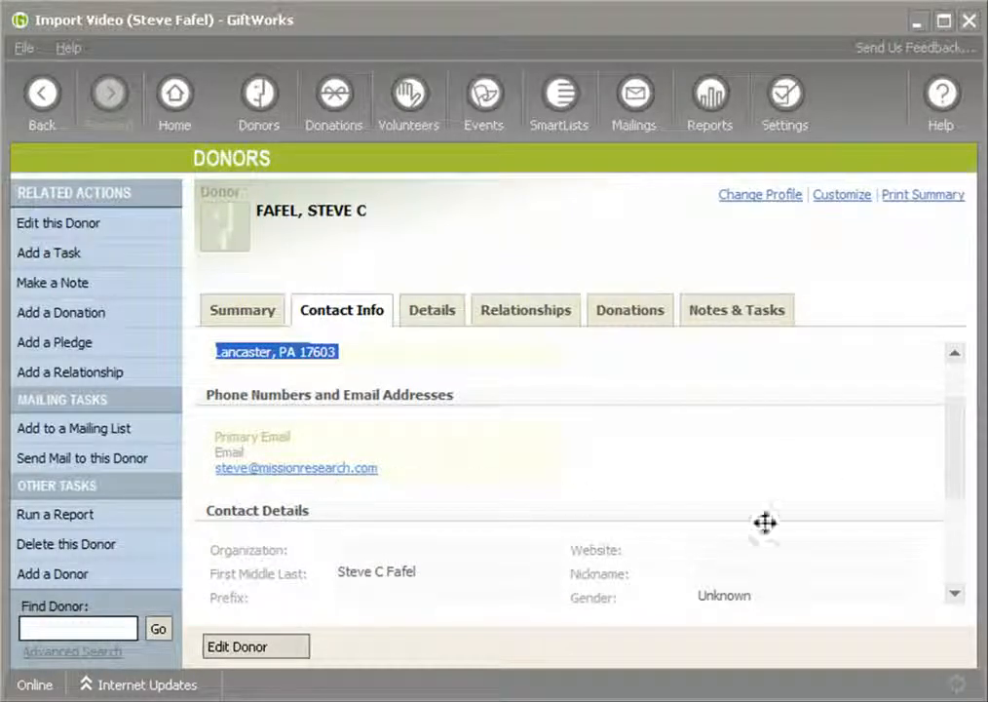
{"action": "left_click_drag", "start_coordinate": [962, 485], "coordinate": [959, 456]}
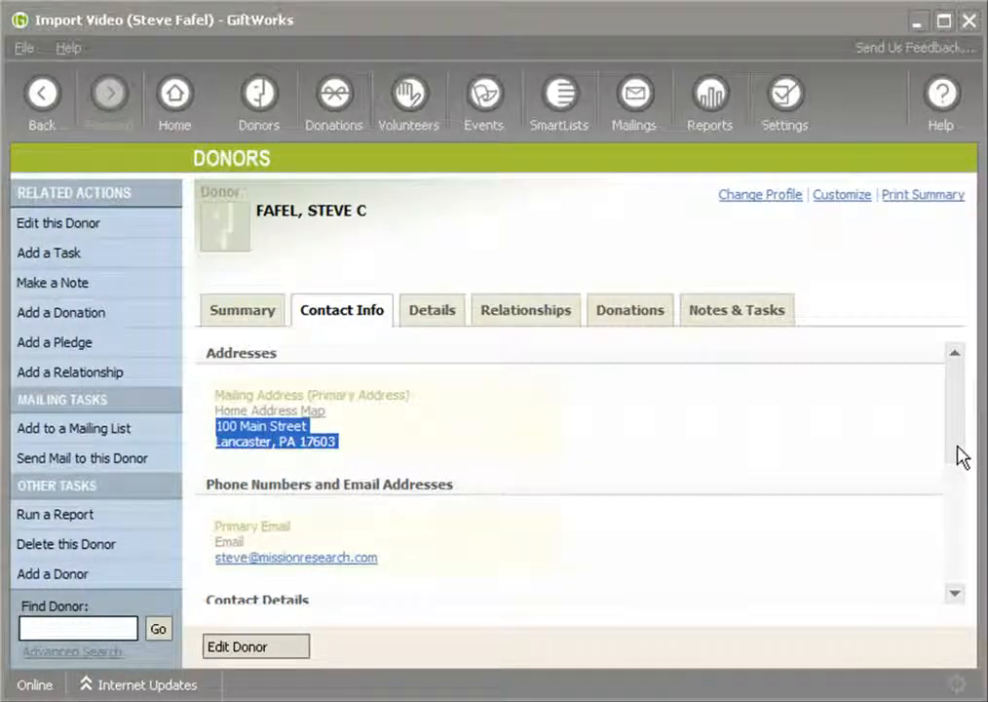
{"action": "left_click", "coordinate": [489, 460]}
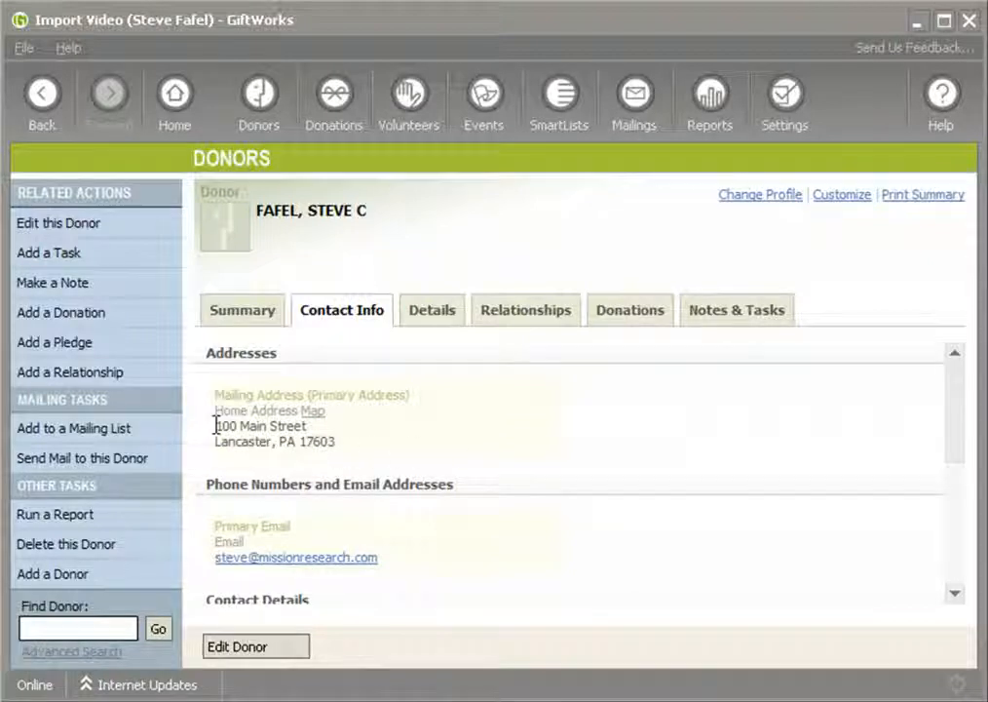
{"action": "left_click_drag", "start_coordinate": [227, 429], "coordinate": [333, 432]}
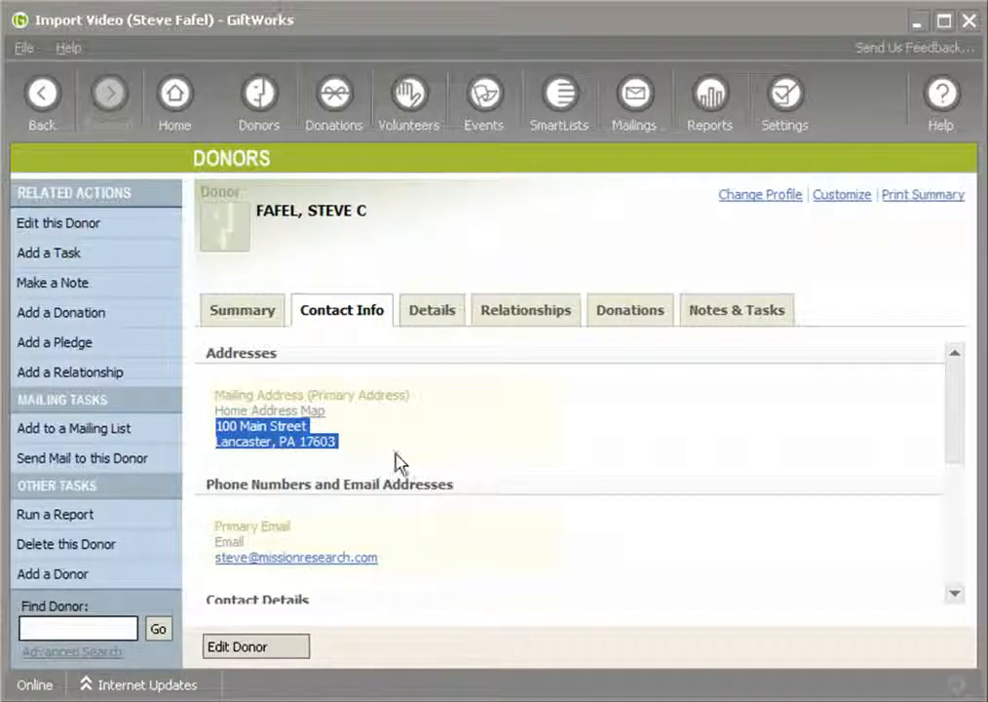
{"action": "left_click", "coordinate": [220, 438]}
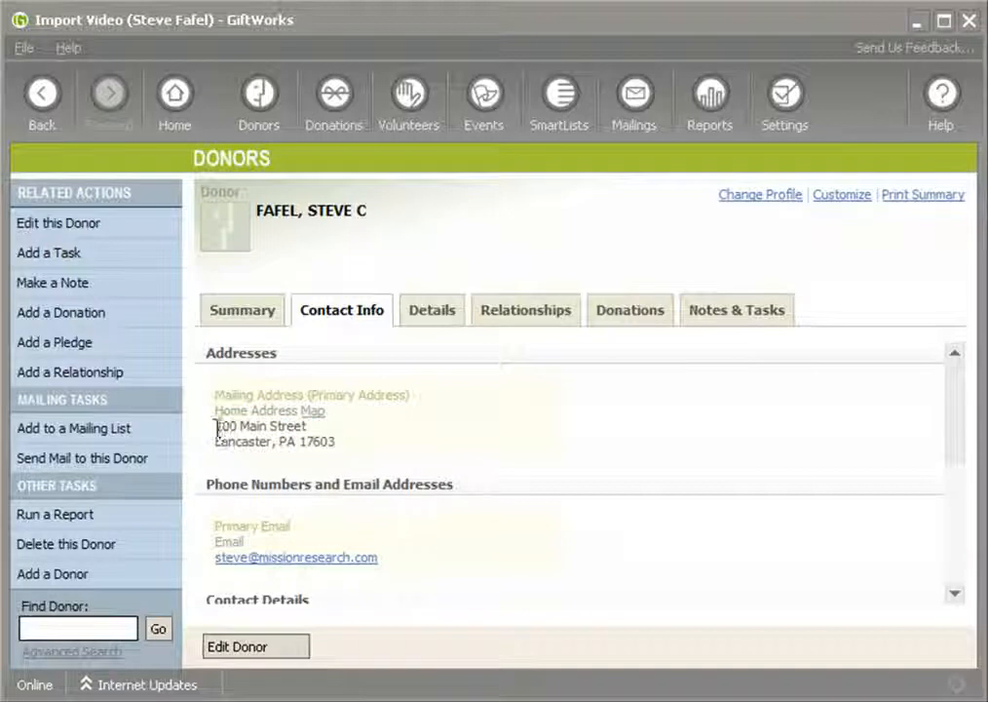
{"action": "left_click_drag", "start_coordinate": [215, 427], "coordinate": [355, 441]}
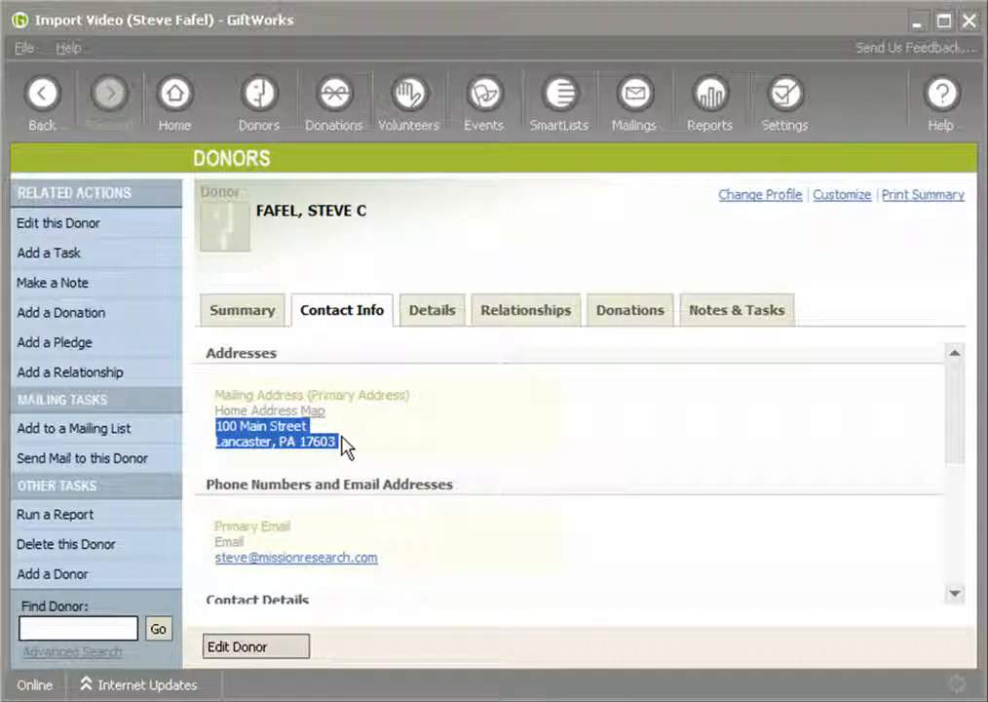
{"action": "left_click", "coordinate": [215, 411]}
{"action": "left_click_drag", "start_coordinate": [233, 411], "coordinate": [300, 419]}
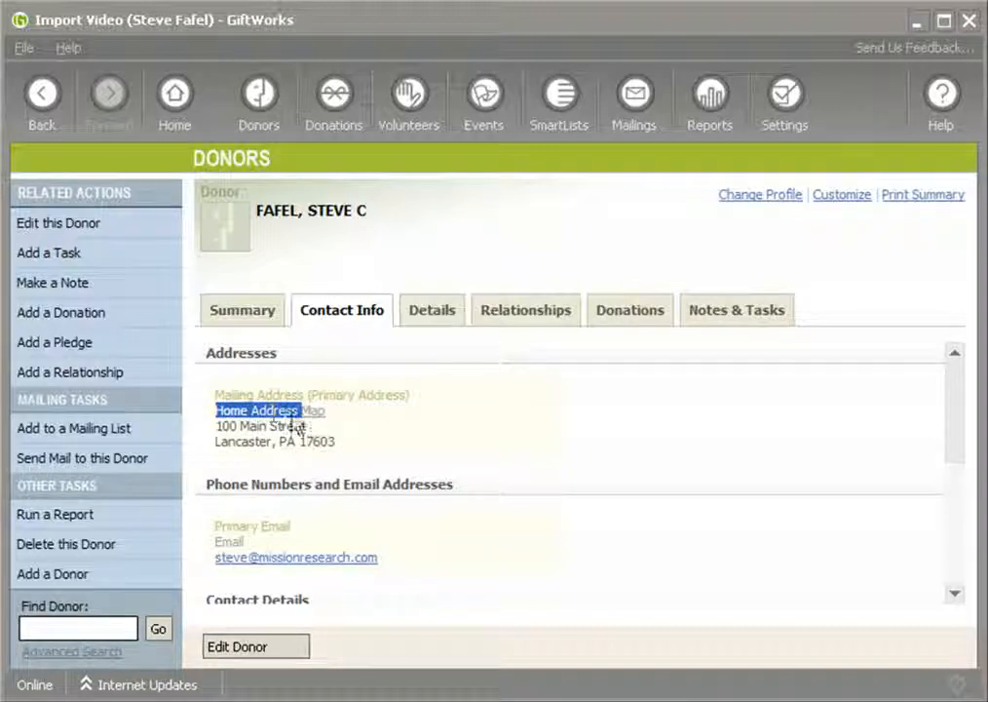
Open the donor for editing, review the address and phone/email entries with their names, and leave without saving.
{"action": "left_click", "coordinate": [286, 651]}
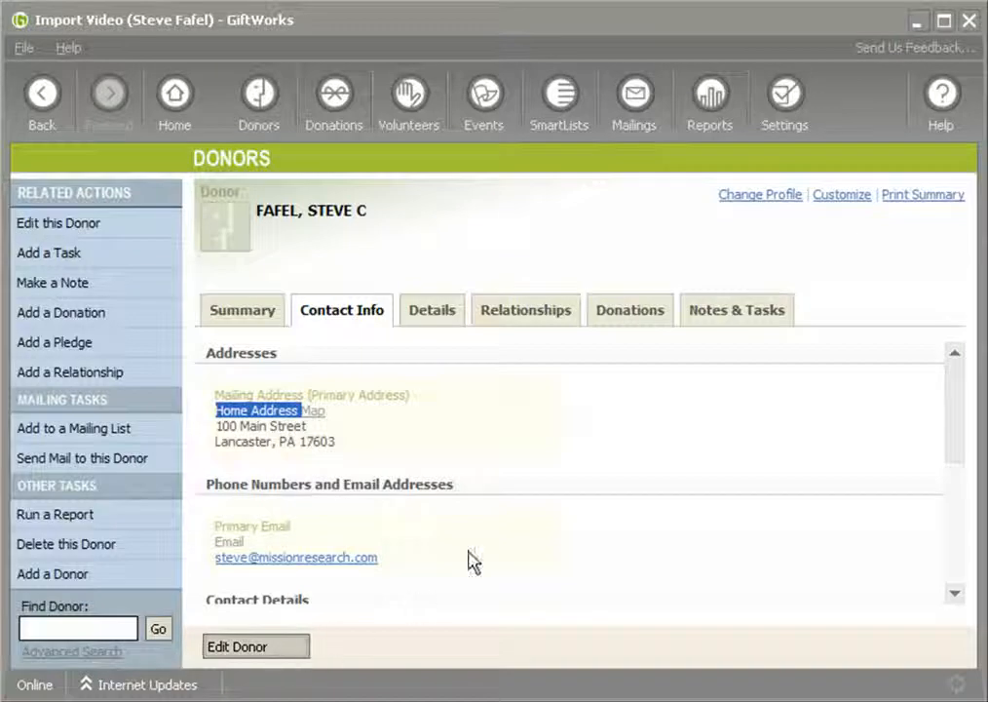
{"action": "scroll", "coordinate": [425, 477], "scroll_direction": "down", "scroll_amount": 3}
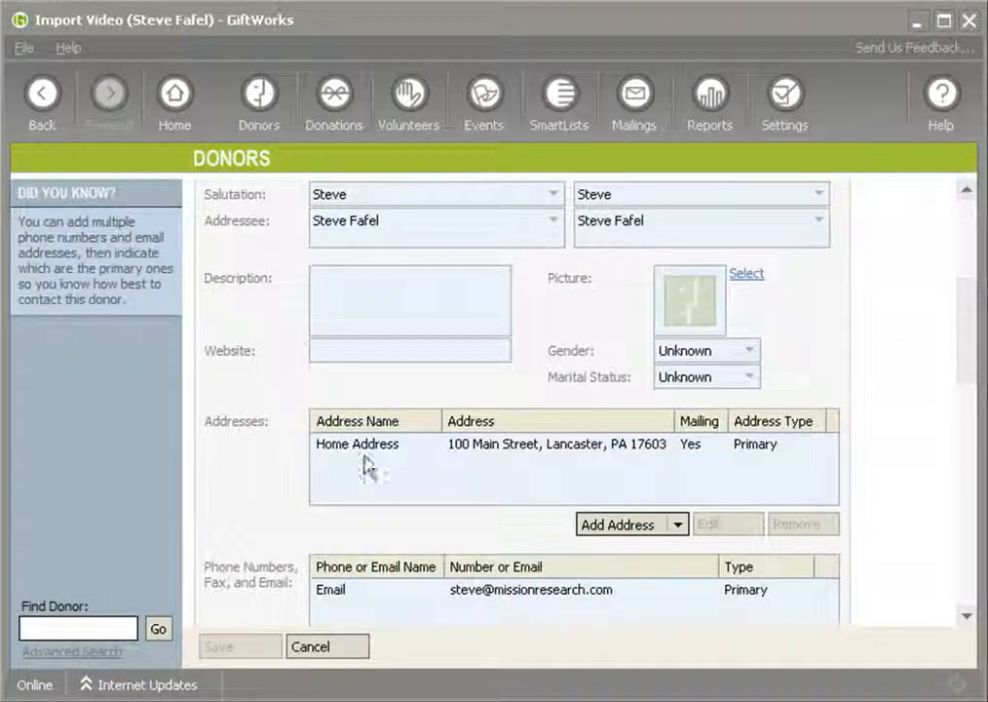
{"action": "left_click", "coordinate": [379, 453]}
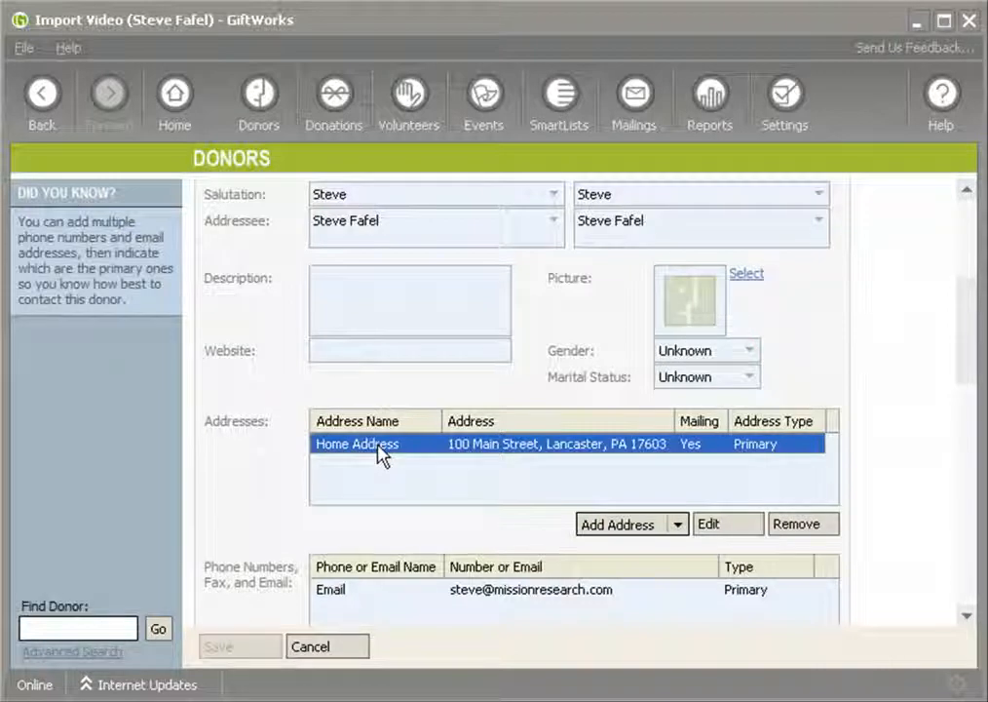
{"action": "scroll", "coordinate": [379, 452], "scroll_direction": "down", "scroll_amount": 6}
{"action": "scroll", "coordinate": [379, 452], "scroll_direction": "up", "scroll_amount": 3}
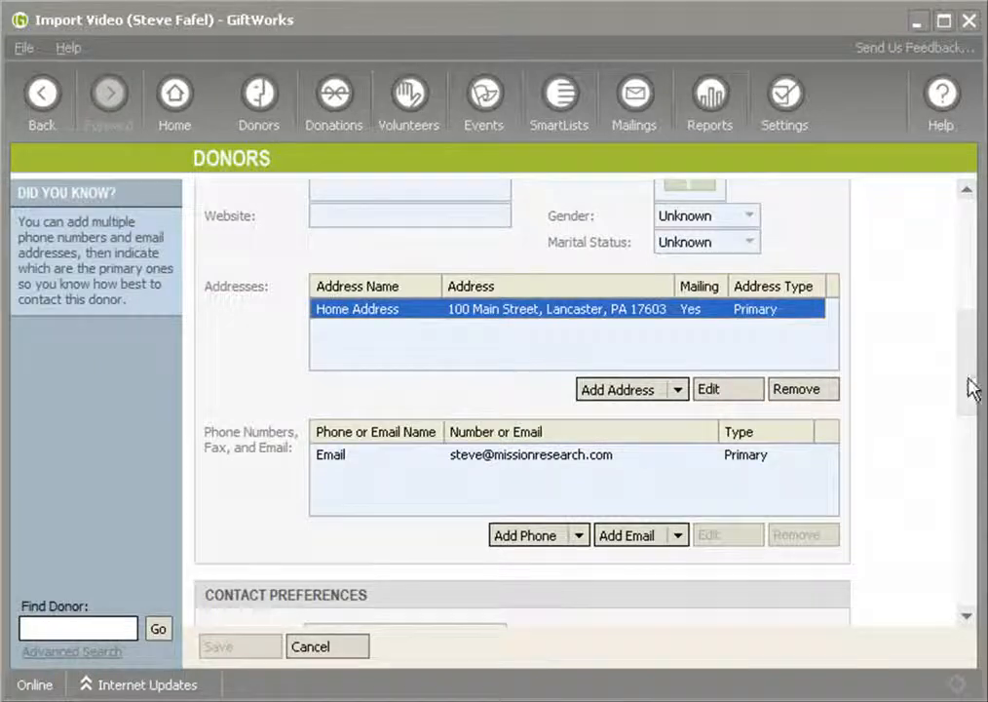
{"action": "left_click_drag", "start_coordinate": [965, 377], "coordinate": [956, 255]}
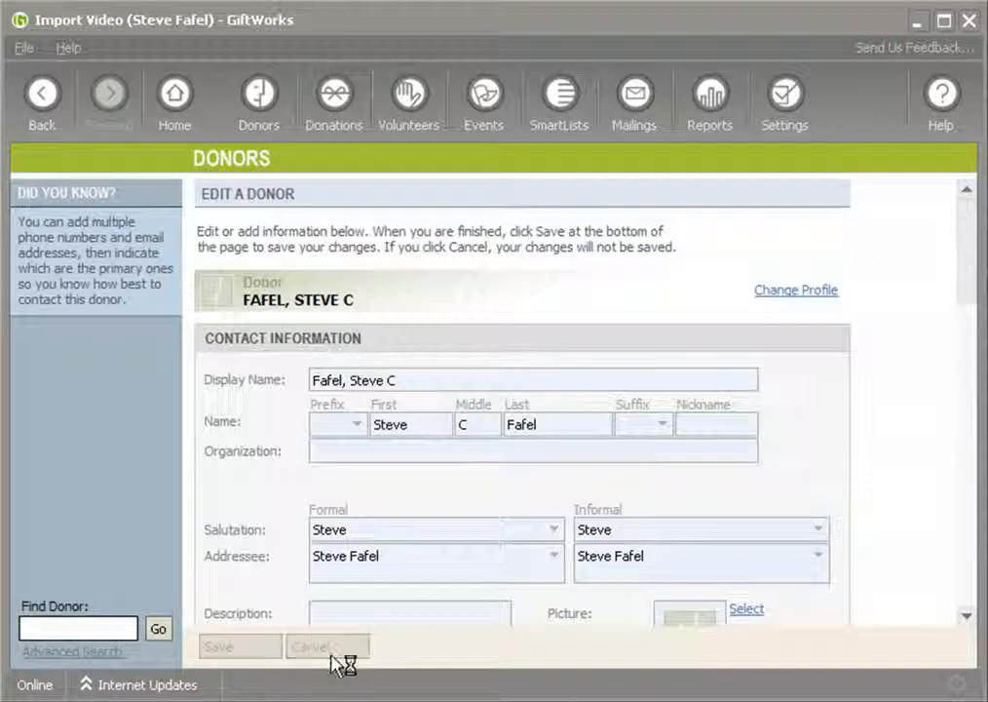
{"action": "left_click", "coordinate": [327, 646]}
Start a file import from the Database and Maintenance settings.
{"action": "left_click", "coordinate": [785, 110]}
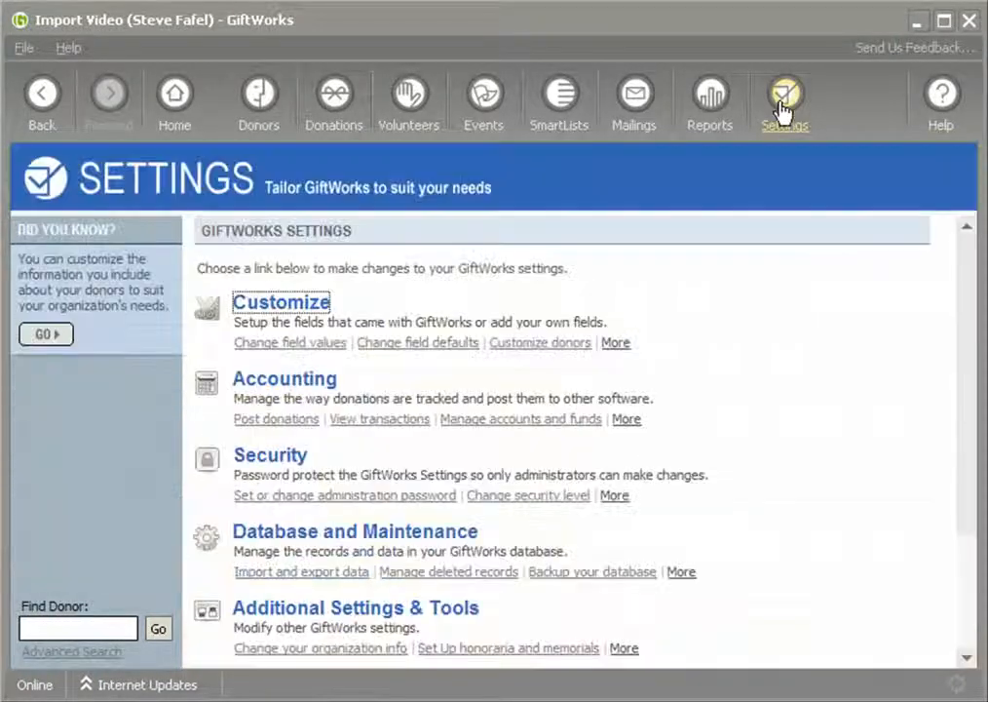
{"action": "left_click", "coordinate": [324, 533]}
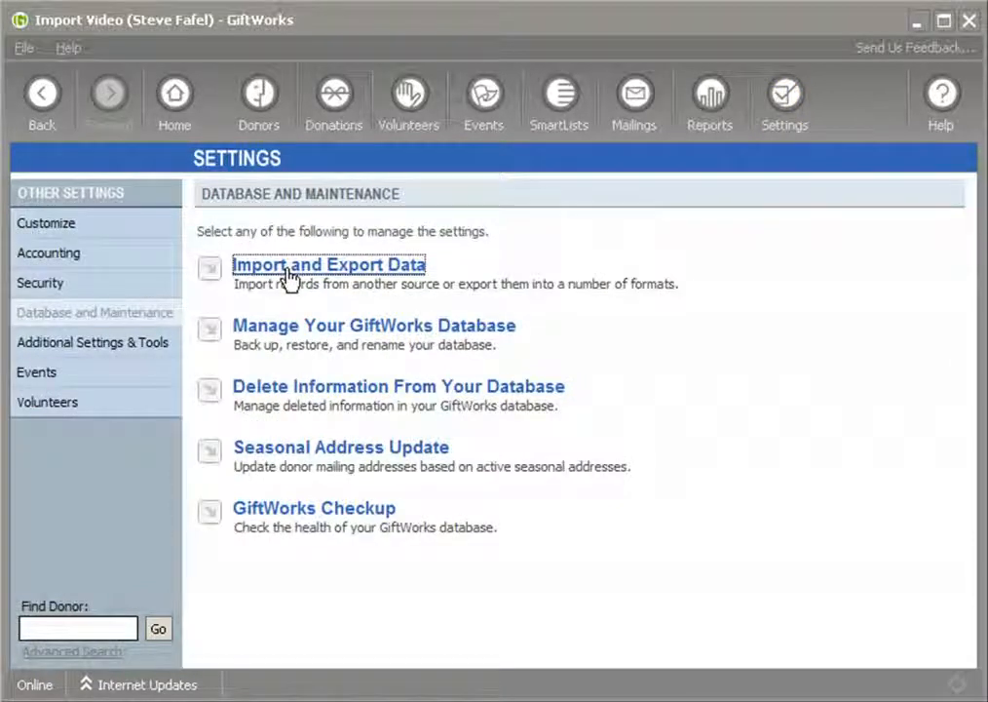
{"action": "left_click", "coordinate": [290, 276]}
{"action": "left_click", "coordinate": [287, 273]}
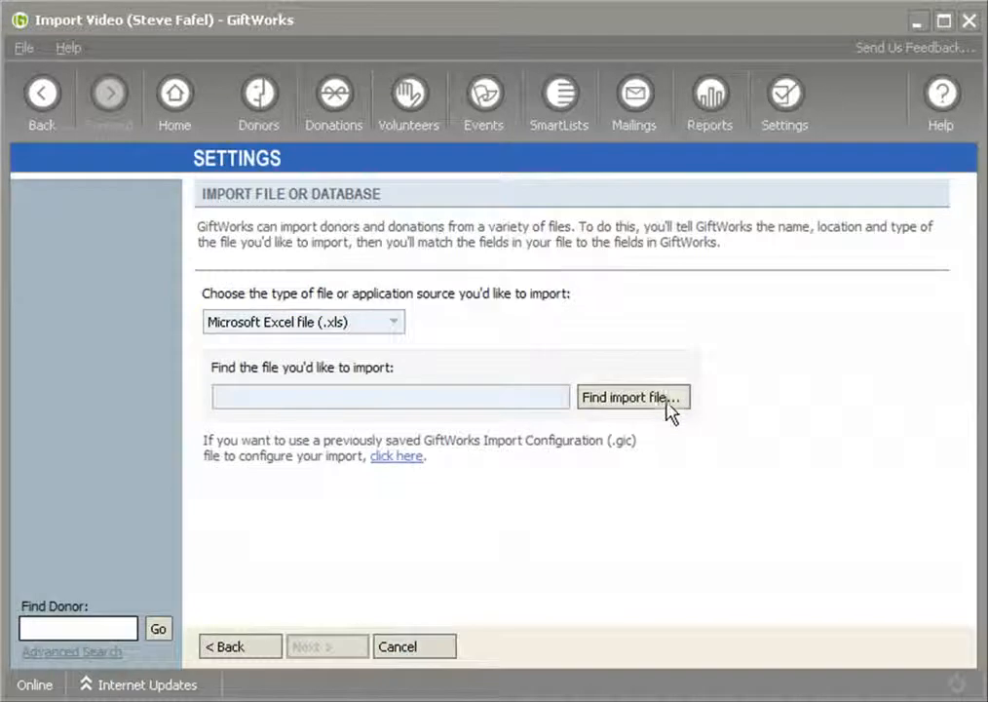
Choose UpdateAddress.xls from the ImportTour folder as the Excel import file and continue to its data preview.
{"action": "left_click", "coordinate": [668, 404]}
{"action": "left_click", "coordinate": [88, 352]}
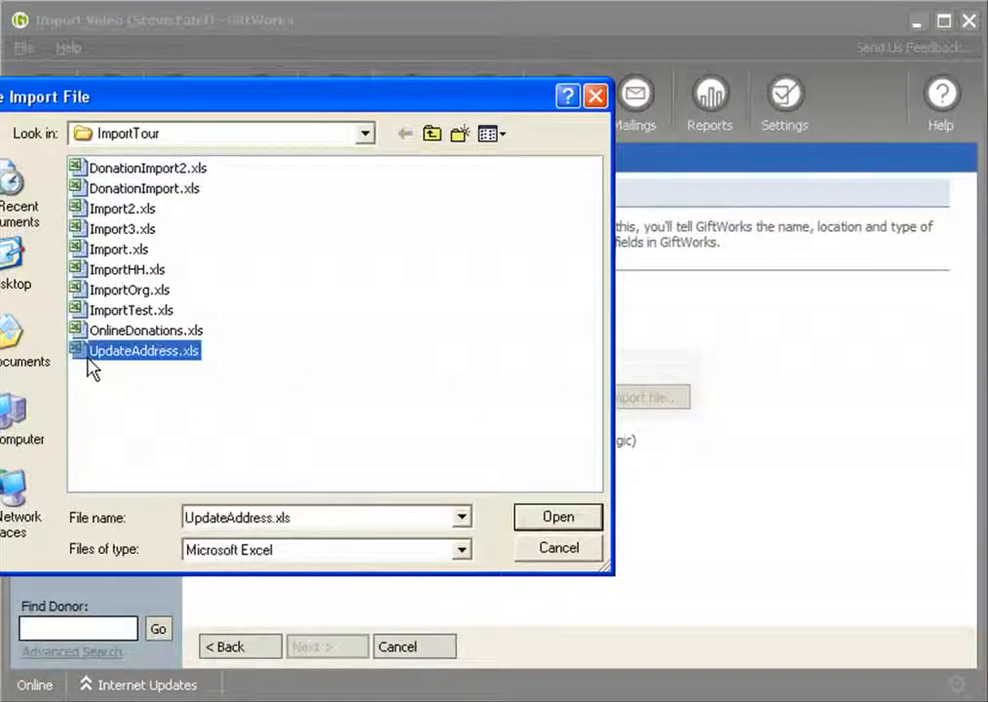
{"action": "double_click", "coordinate": [85, 353]}
{"action": "left_click", "coordinate": [342, 648]}
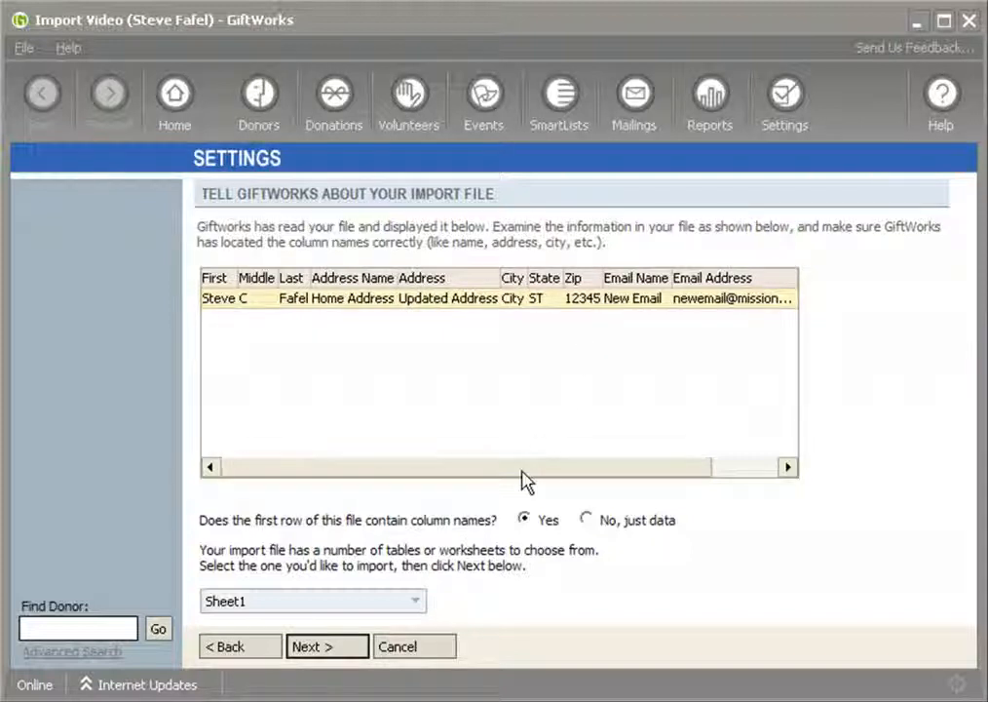
Review the import columns, accept Sheet1 with column names in its first row, and keep the default donor creation and matching options.
{"action": "left_click_drag", "start_coordinate": [520, 477], "coordinate": [589, 477]}
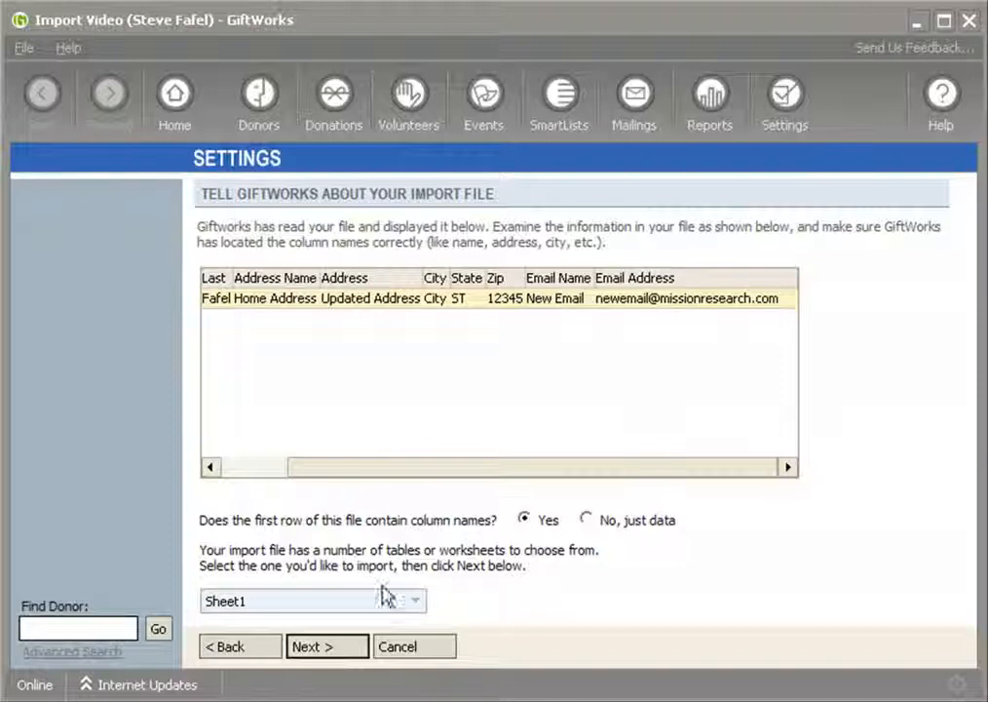
{"action": "left_click", "coordinate": [339, 648]}
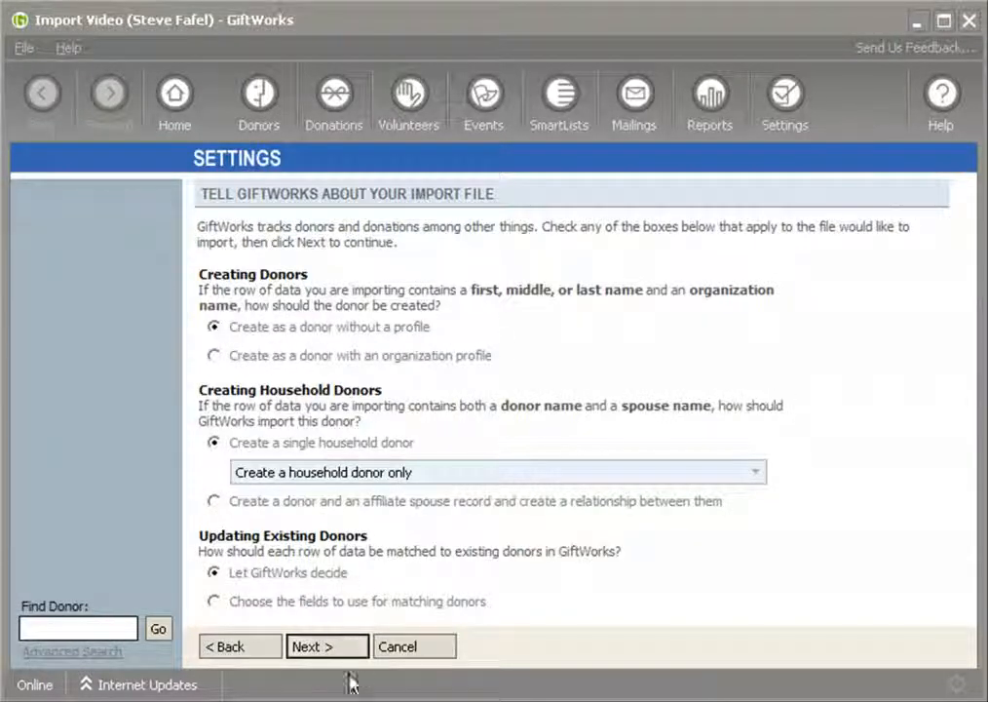
{"action": "left_click", "coordinate": [327, 653]}
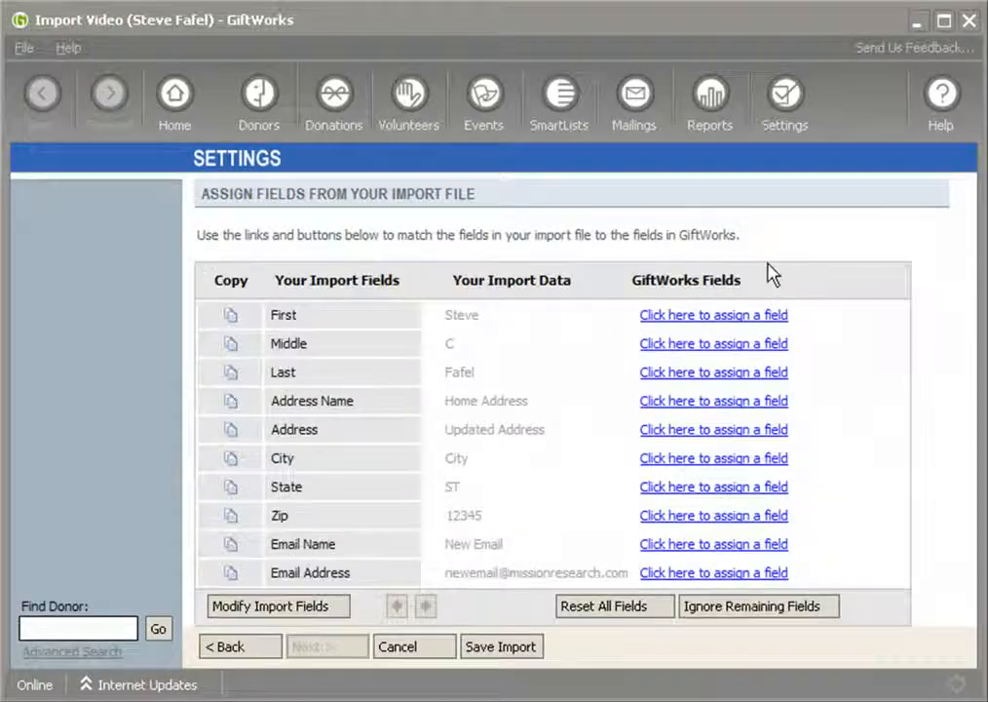
Assign the First, Middle and Last import fields to the Donor Name fields First Name, Middle Name and Last Name.
{"action": "left_click", "coordinate": [694, 318]}
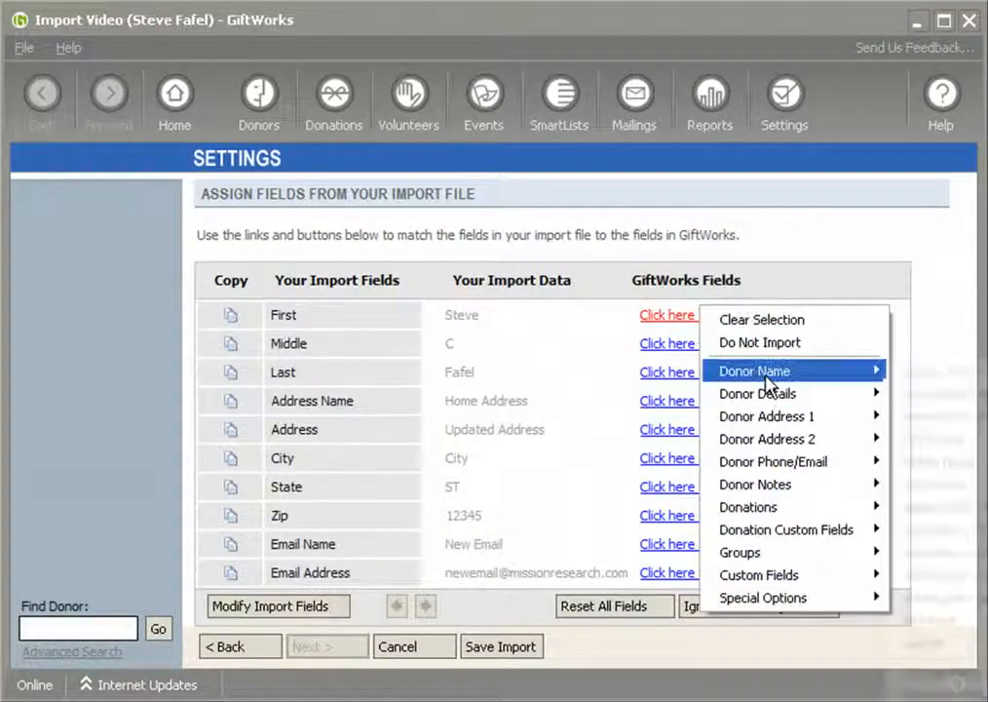
{"action": "mouse_move", "coordinate": [838, 372]}
{"action": "left_click", "coordinate": [923, 440]}
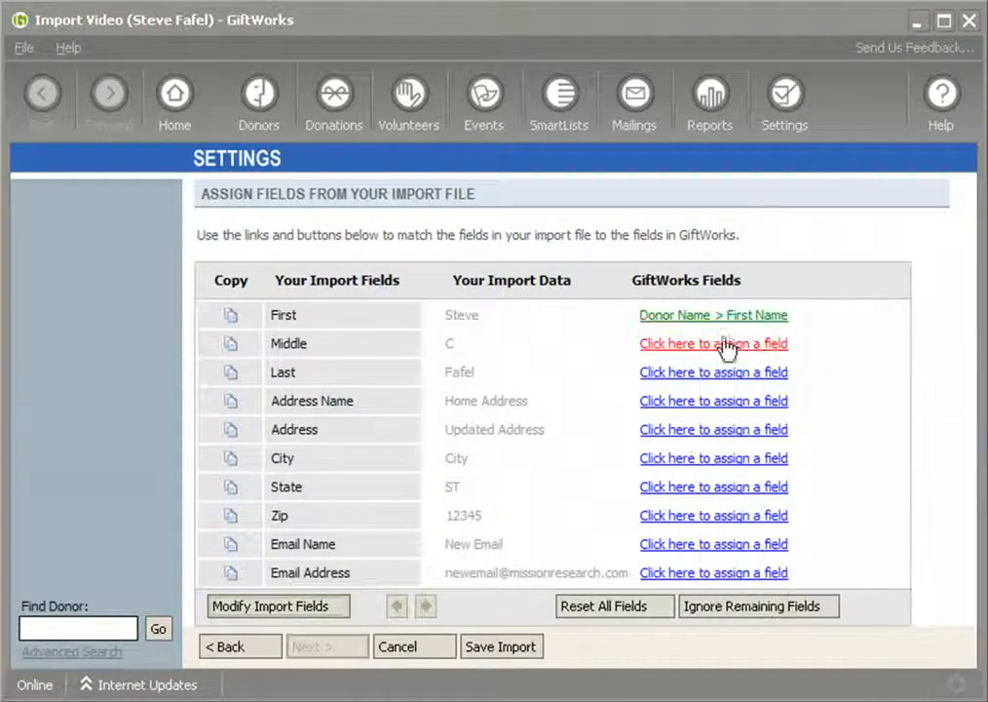
{"action": "left_click", "coordinate": [735, 346]}
{"action": "mouse_move", "coordinate": [745, 399]}
{"action": "left_click", "coordinate": [920, 492]}
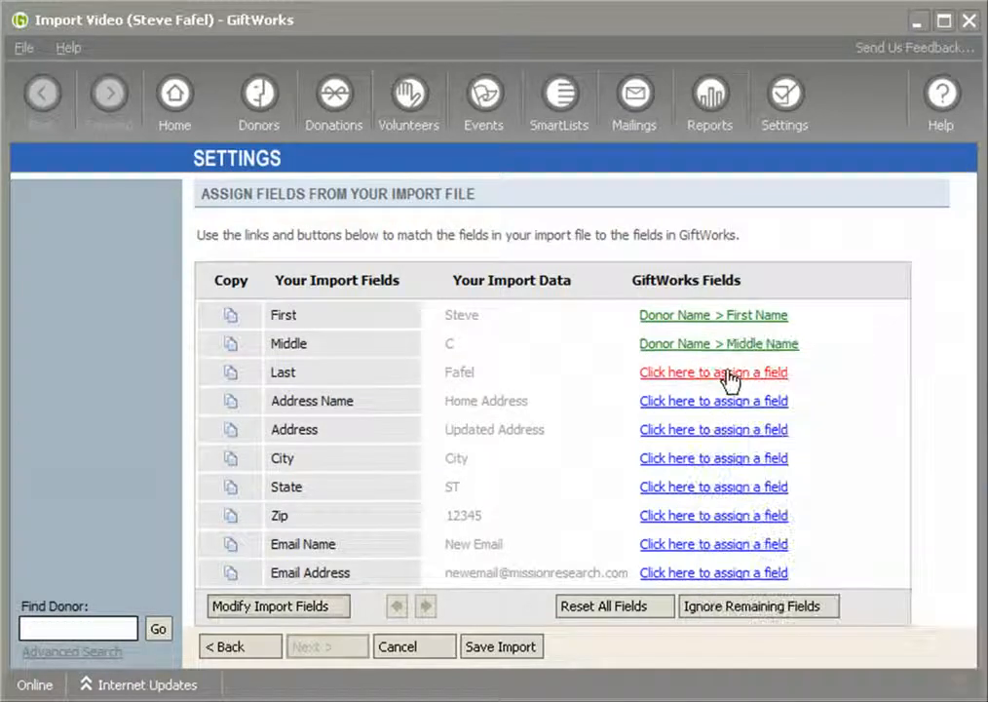
{"action": "left_click", "coordinate": [726, 373]}
{"action": "mouse_move", "coordinate": [799, 438]}
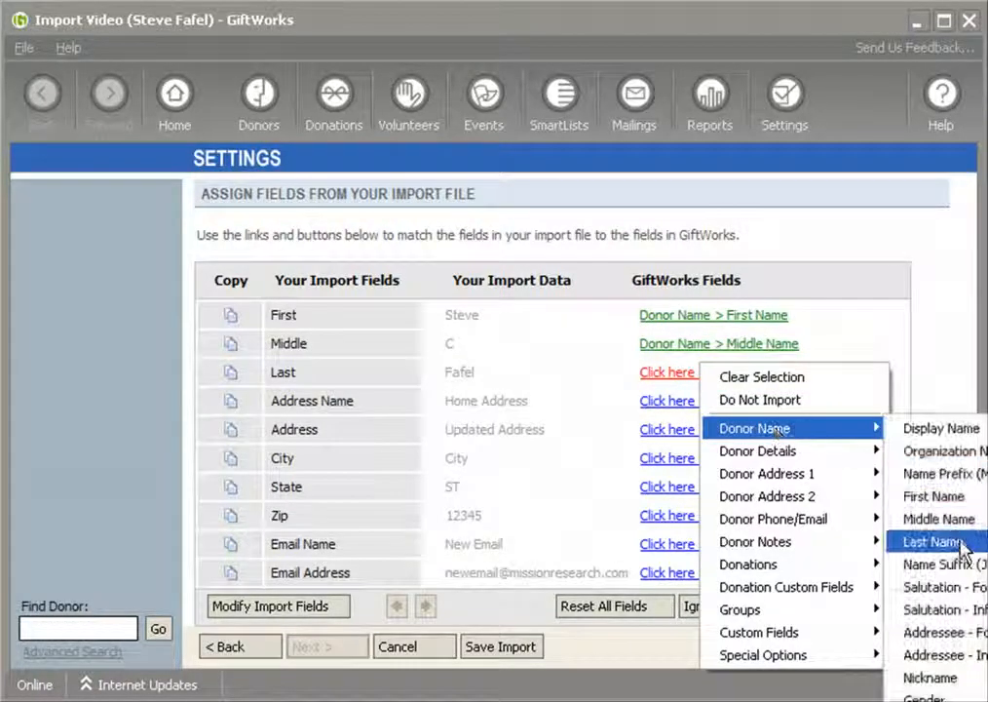
{"action": "left_click", "coordinate": [911, 542]}
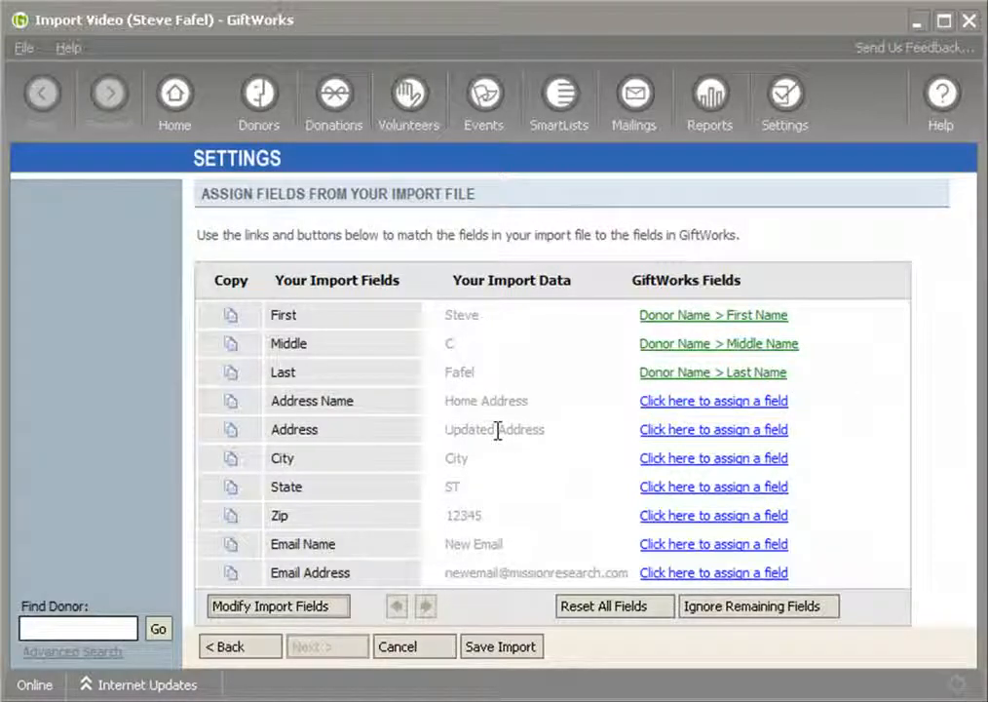
Examine the Address Name import field and its data value against the address name used in the donor record.
{"action": "left_click", "coordinate": [448, 404]}
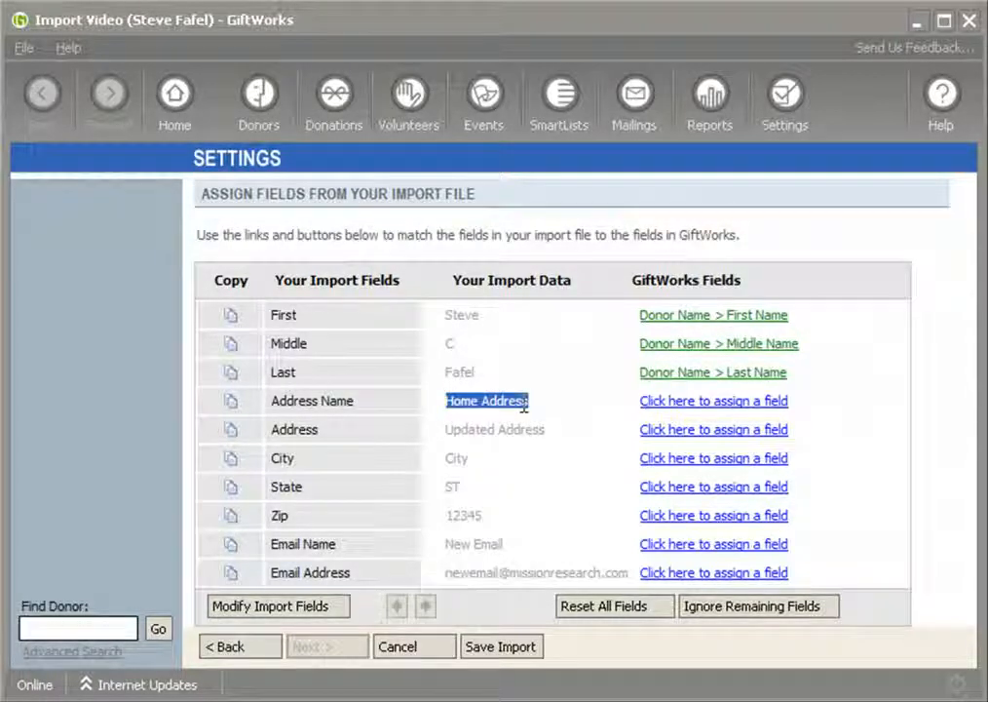
{"action": "left_click_drag", "start_coordinate": [272, 405], "coordinate": [356, 406]}
{"action": "left_click", "coordinate": [449, 405]}
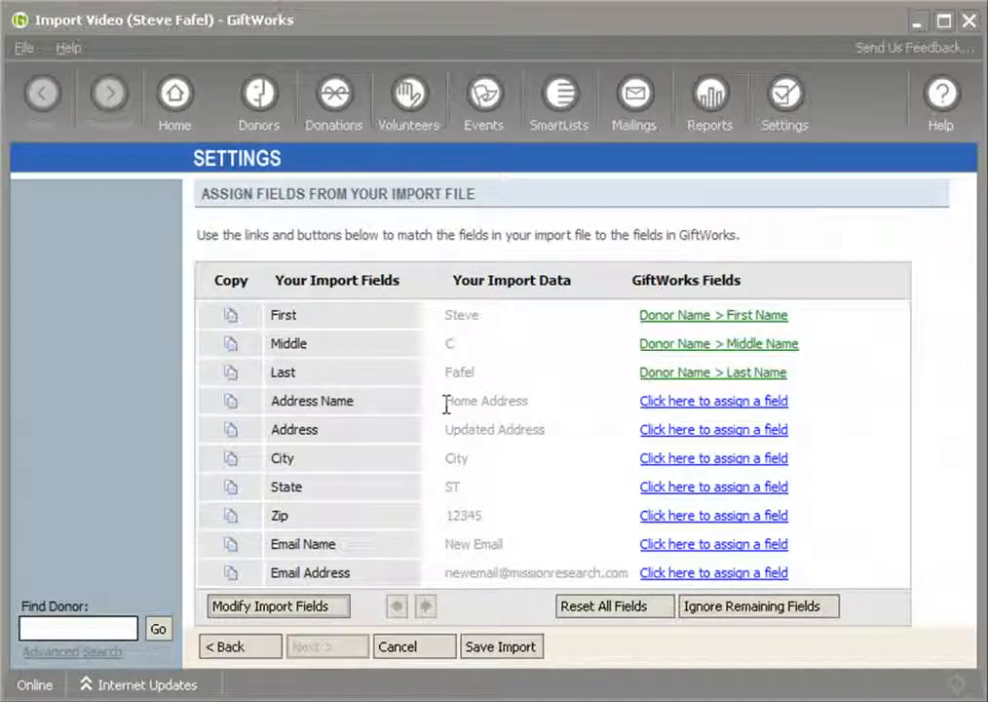
{"action": "left_click_drag", "start_coordinate": [446, 403], "coordinate": [524, 407]}
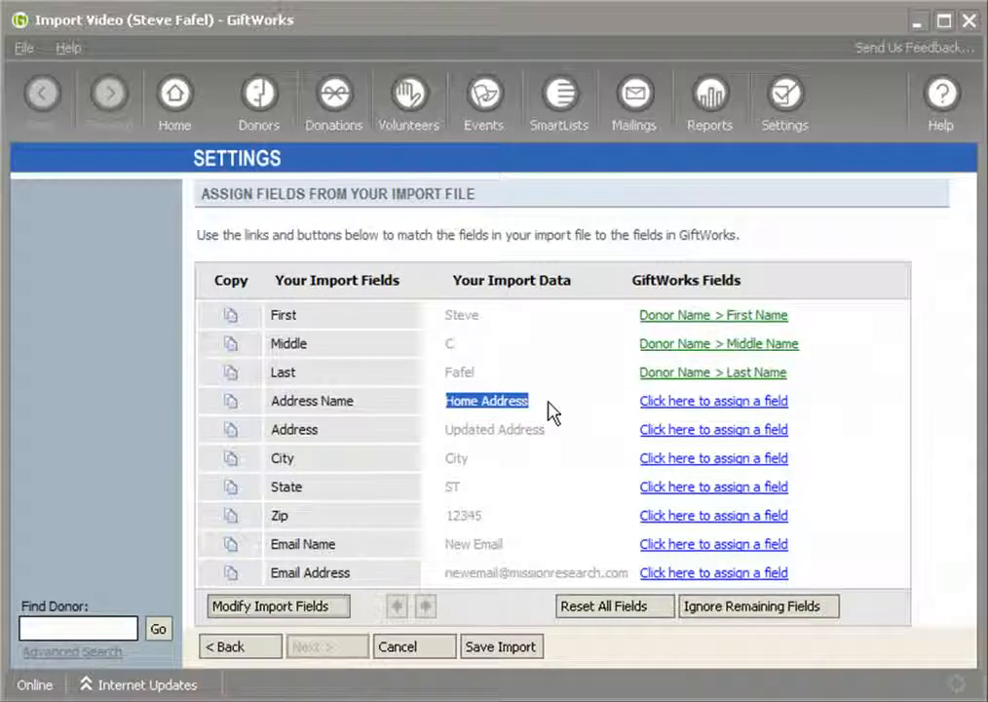
{"action": "left_click", "coordinate": [448, 402]}
{"action": "left_click_drag", "start_coordinate": [448, 402], "coordinate": [523, 401]}
{"action": "left_click", "coordinate": [518, 408]}
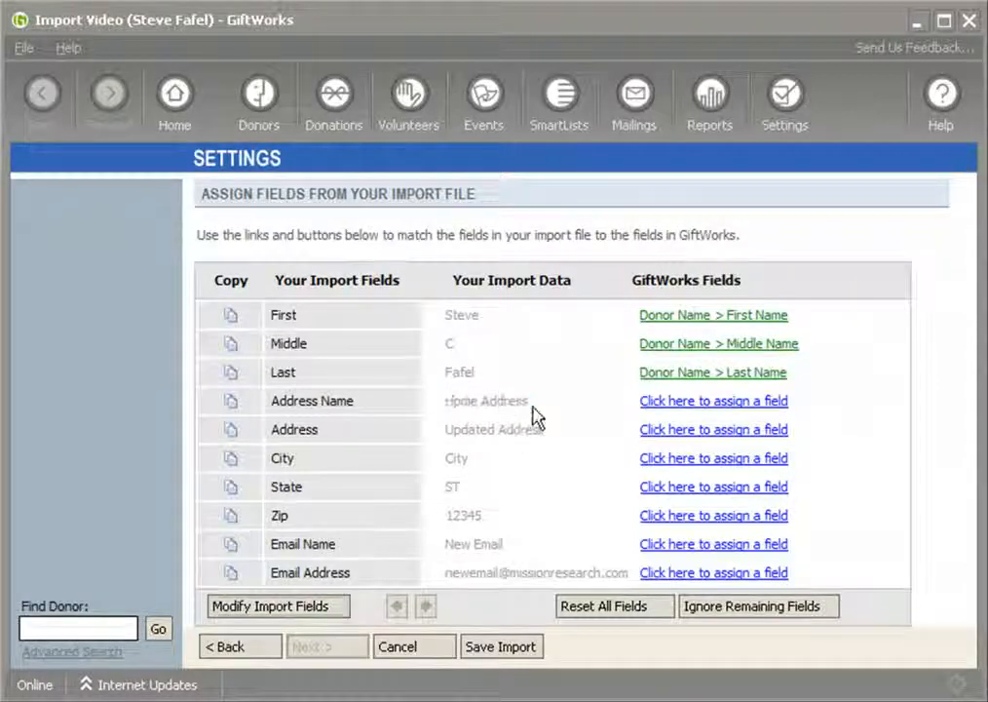
{"action": "left_click_drag", "start_coordinate": [451, 405], "coordinate": [523, 410]}
{"action": "left_click", "coordinate": [562, 416]}
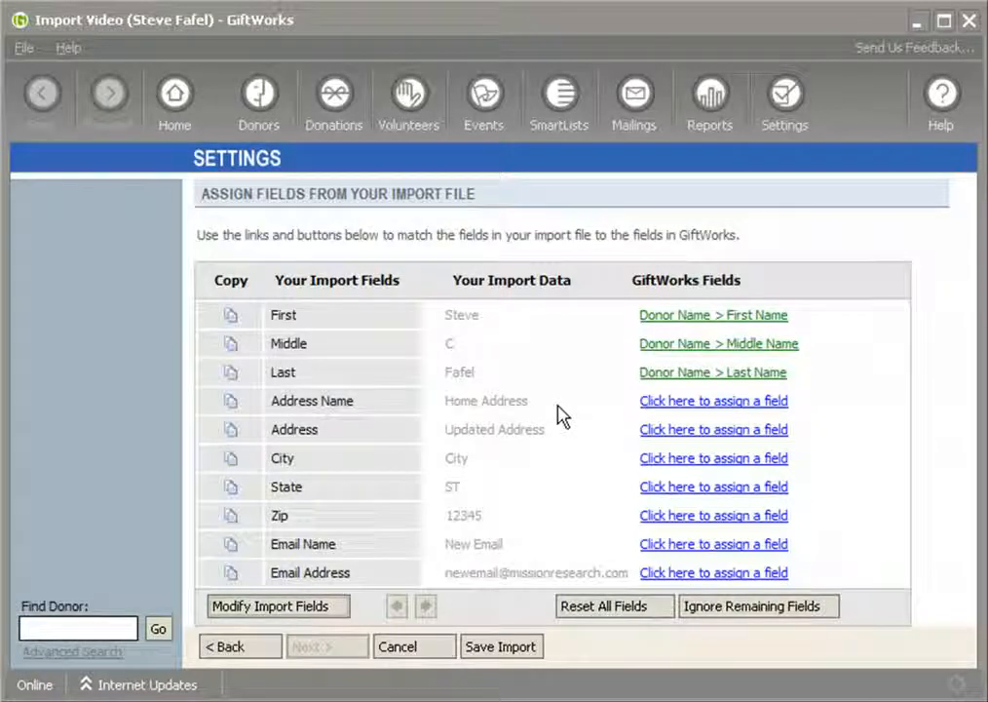
Assign the Address Name import field to the Address Name field under Donor Address 1.
{"action": "left_click_drag", "start_coordinate": [447, 316], "coordinate": [470, 365]}
{"action": "left_click", "coordinate": [505, 386]}
{"action": "left_click", "coordinate": [682, 402]}
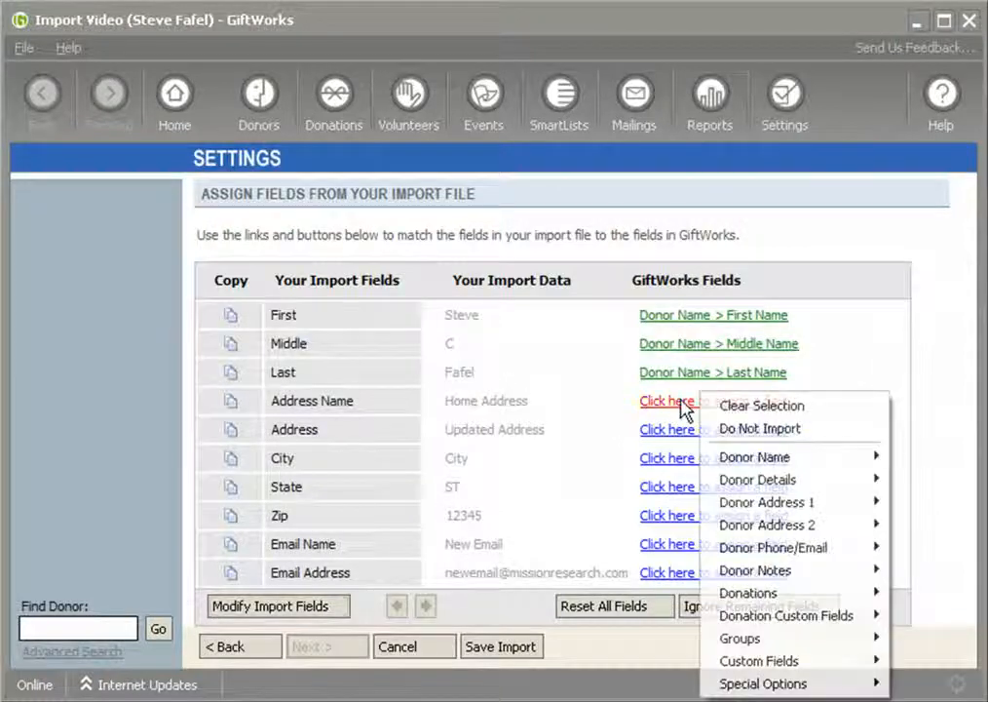
{"action": "mouse_move", "coordinate": [816, 505]}
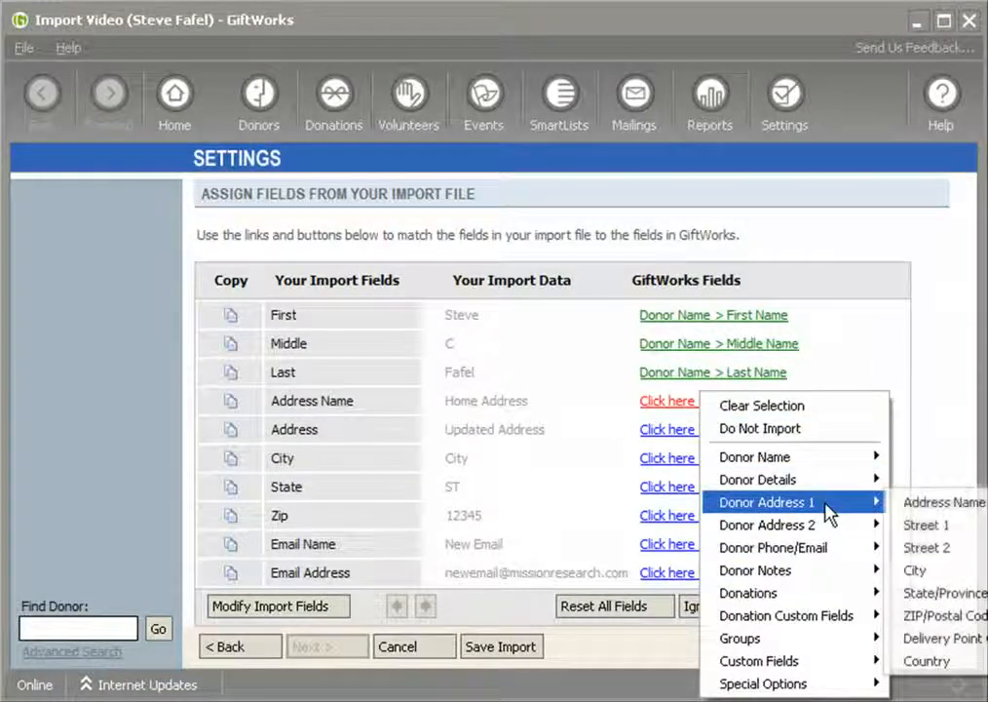
{"action": "left_click", "coordinate": [943, 503]}
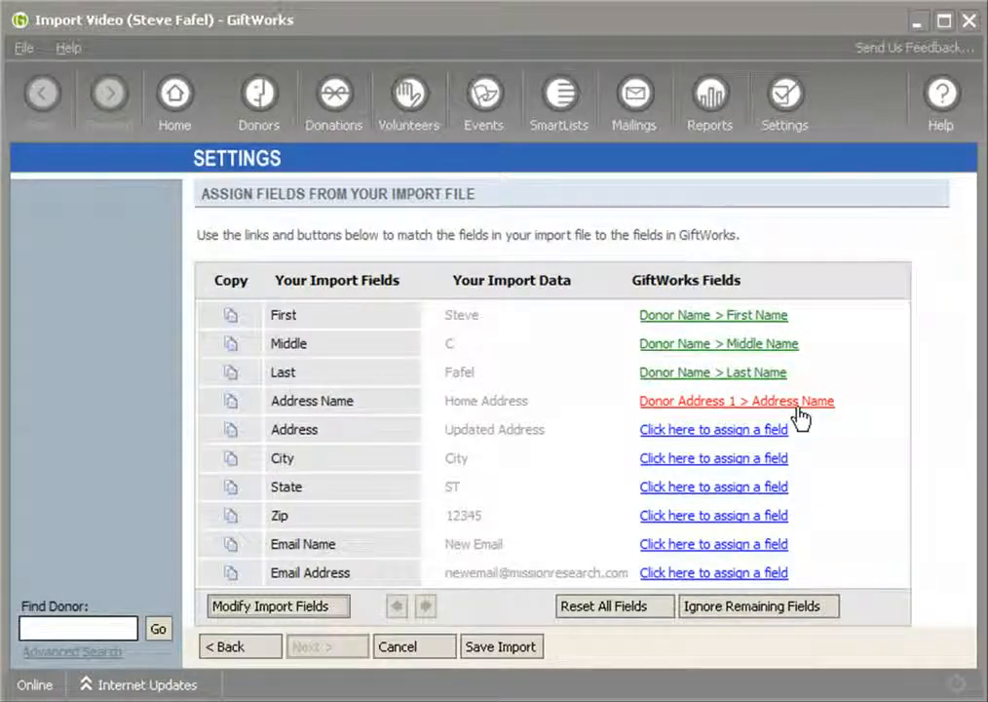
{"action": "left_click_drag", "start_coordinate": [446, 404], "coordinate": [528, 401]}
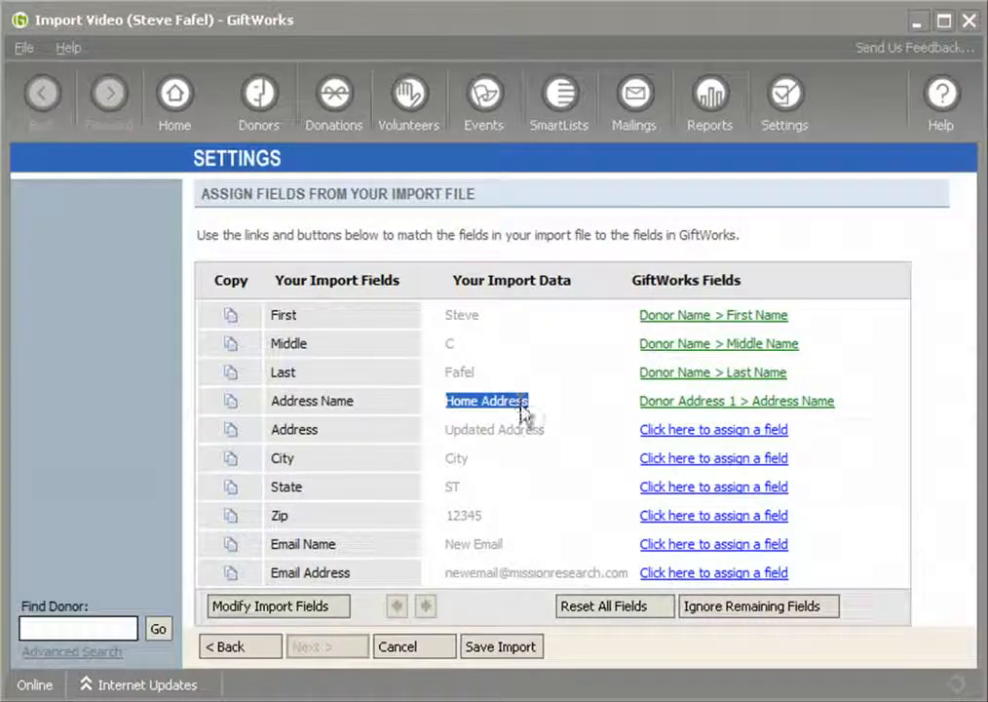
Assign the Address and City import fields to Street 1 and City under Donor Address 1.
{"action": "left_click", "coordinate": [672, 436]}
{"action": "mouse_move", "coordinate": [807, 533]}
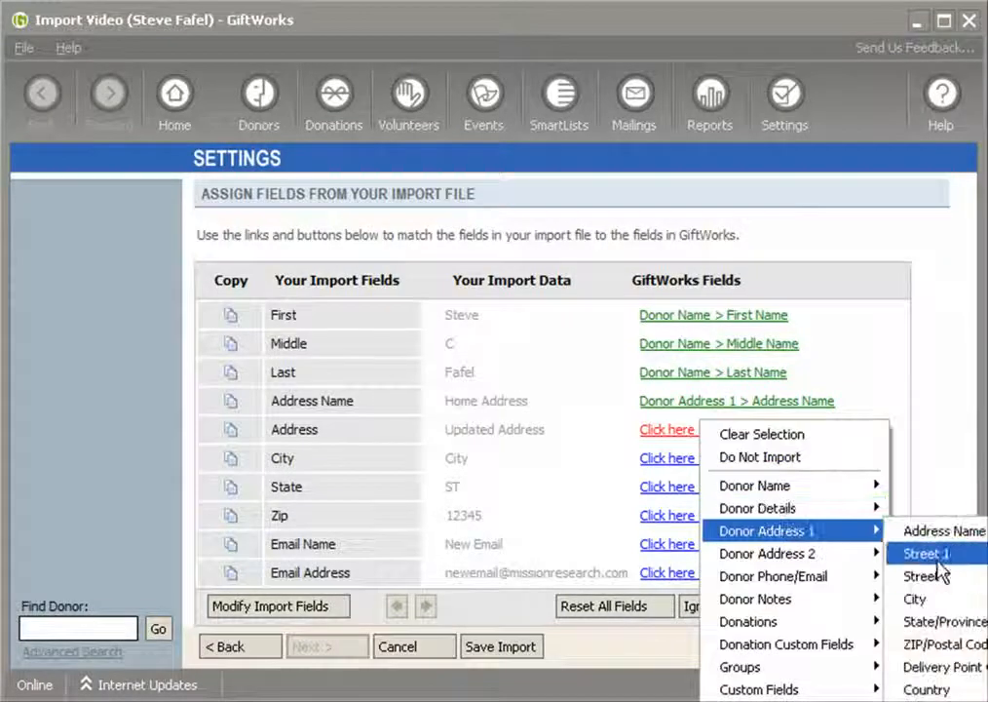
{"action": "left_click", "coordinate": [926, 551]}
{"action": "left_click", "coordinate": [702, 459]}
{"action": "mouse_move", "coordinate": [799, 559]}
{"action": "left_click", "coordinate": [943, 628]}
Assign the State and Zip import fields to State/Province and ZIP/Postal Code under Donor Address 1.
{"action": "left_click", "coordinate": [688, 492]}
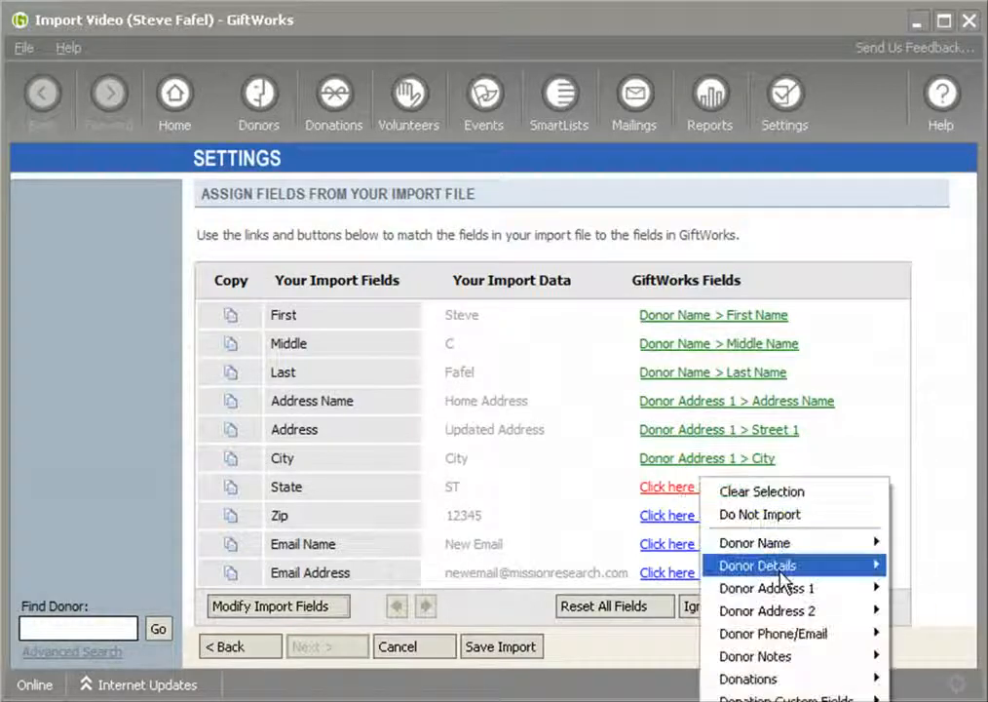
{"action": "mouse_move", "coordinate": [794, 596]}
{"action": "left_click", "coordinate": [930, 677]}
{"action": "left_click", "coordinate": [710, 527]}
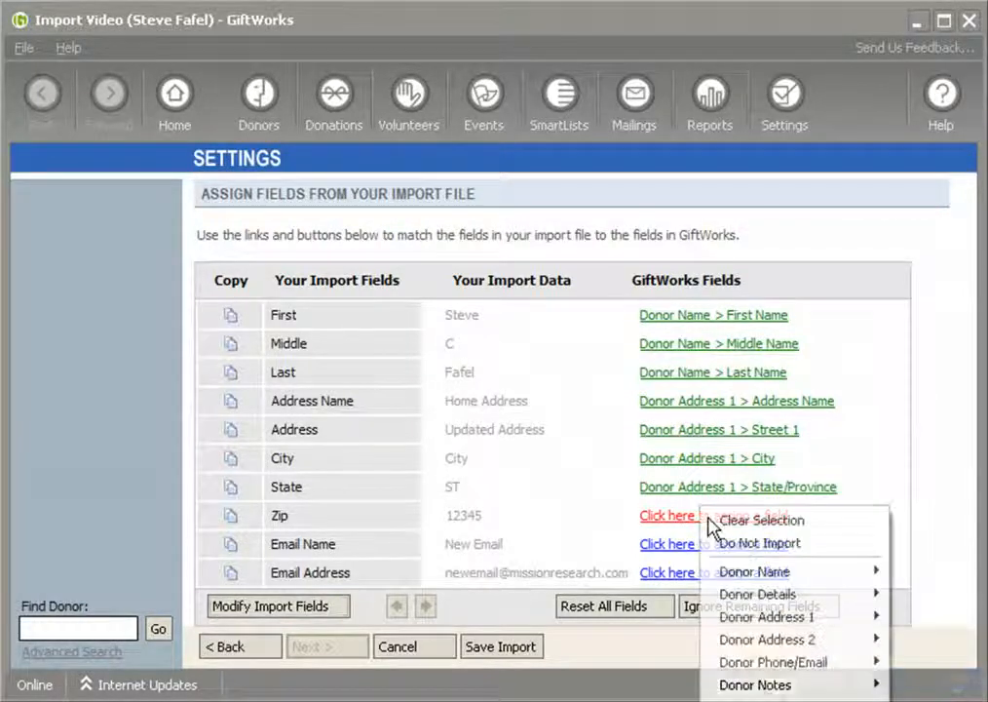
{"action": "mouse_move", "coordinate": [814, 619]}
{"action": "left_click", "coordinate": [931, 701]}
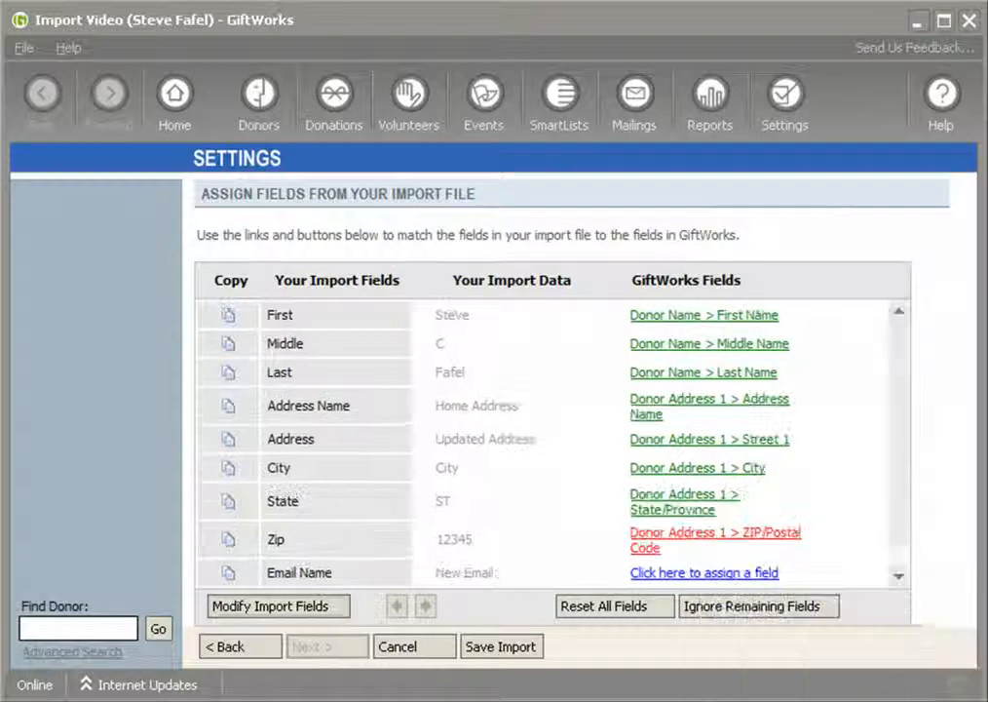
Assign the Email Name and Email Address import fields to Email Address 1 Name and Email Address 1 under Donor Phone/Email.
{"action": "left_click_drag", "start_coordinate": [899, 450], "coordinate": [891, 532]}
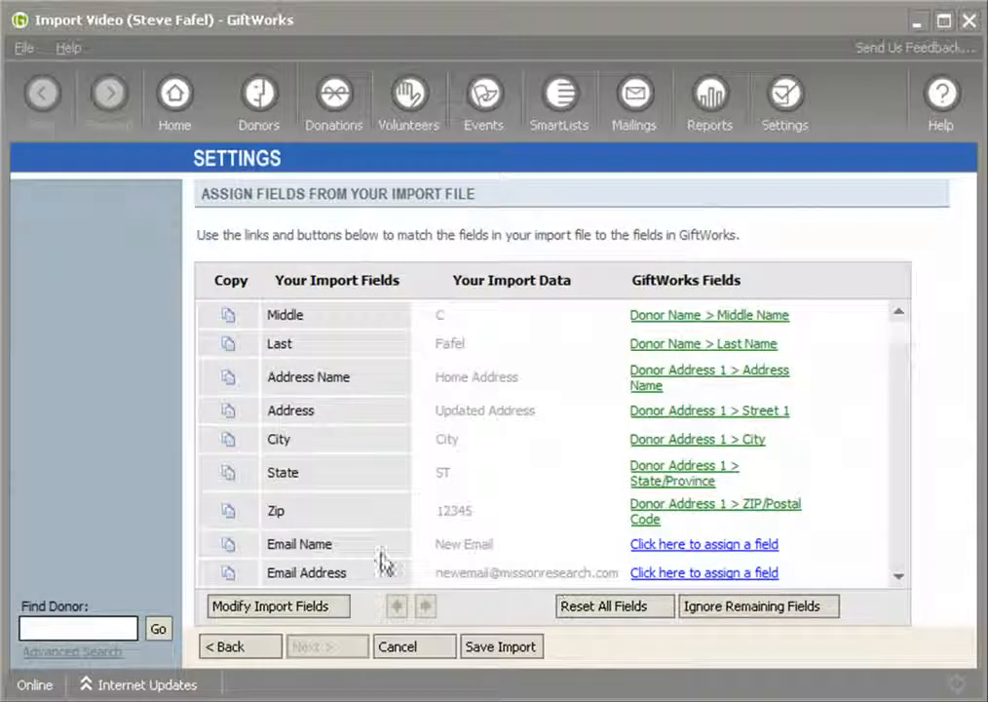
{"action": "left_click", "coordinate": [641, 546]}
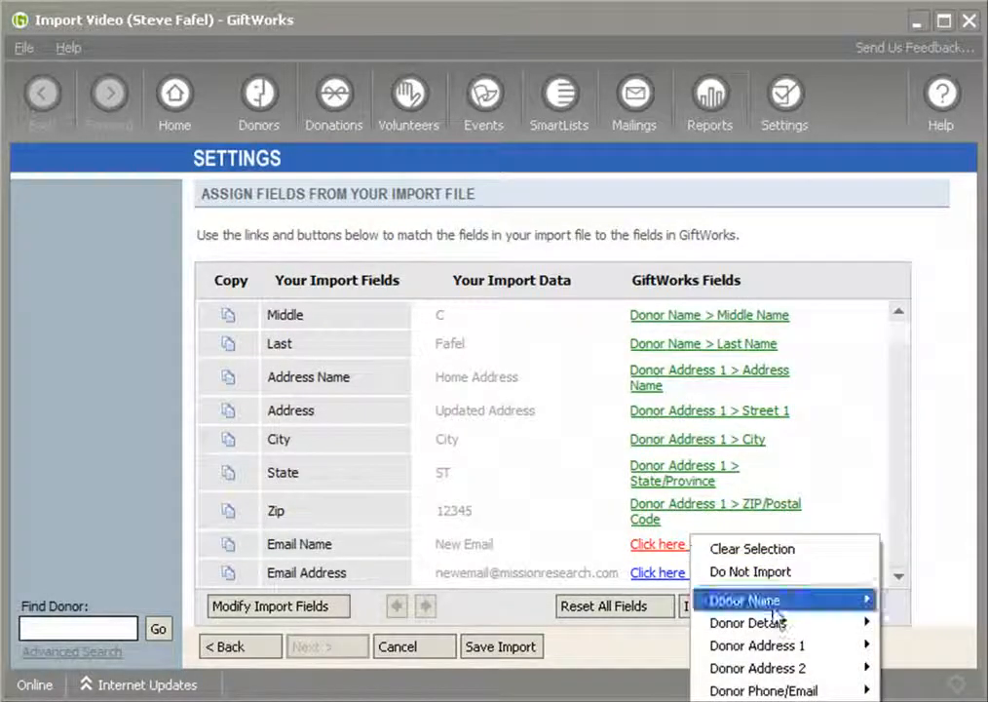
{"action": "mouse_move", "coordinate": [799, 692]}
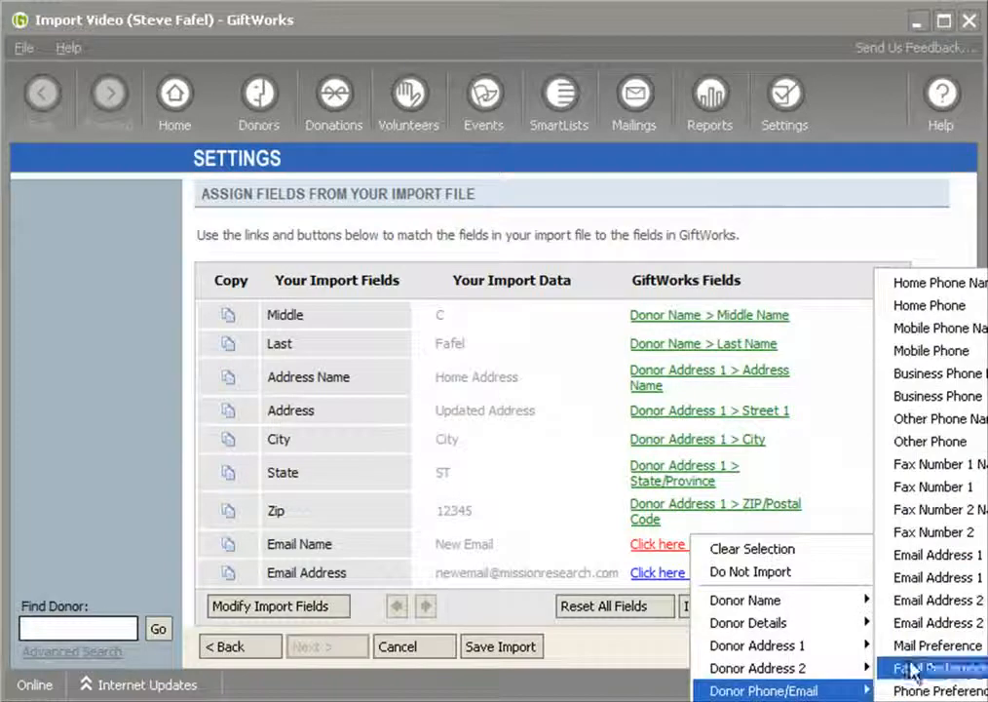
{"action": "left_click", "coordinate": [942, 559]}
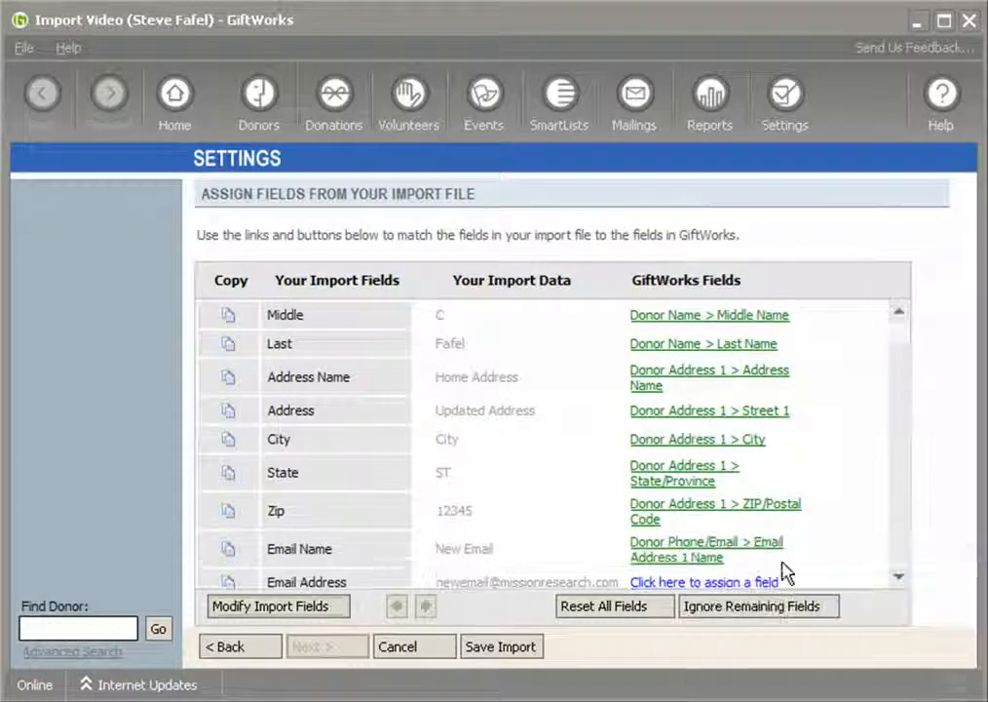
{"action": "left_click_drag", "start_coordinate": [442, 549], "coordinate": [512, 552]}
{"action": "left_click_drag", "start_coordinate": [896, 482], "coordinate": [897, 497]}
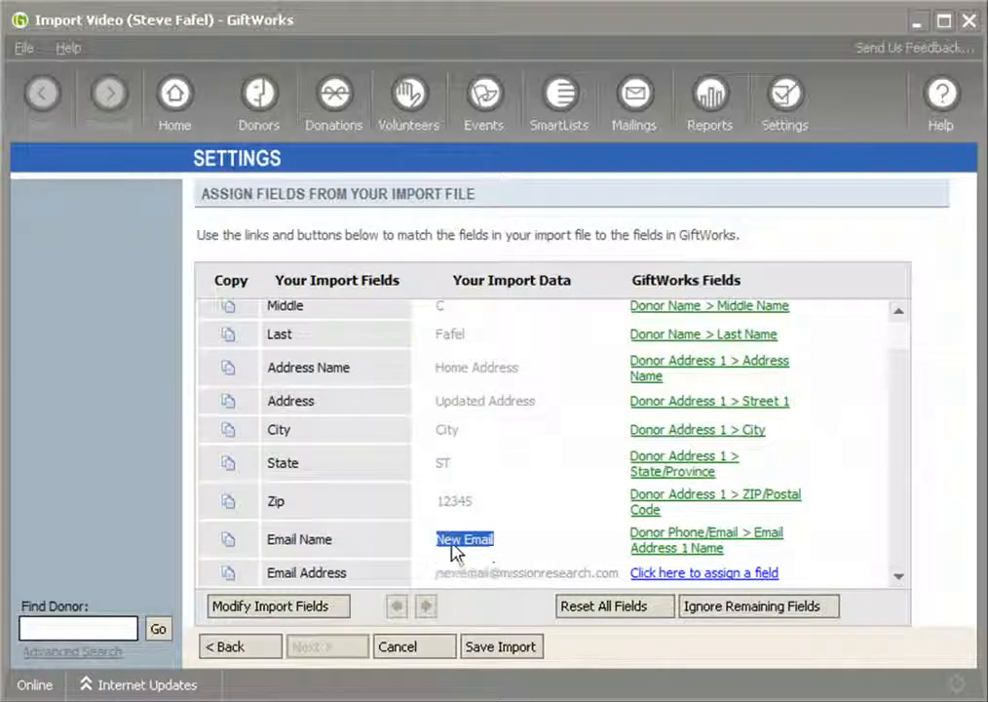
{"action": "left_click", "coordinate": [695, 574]}
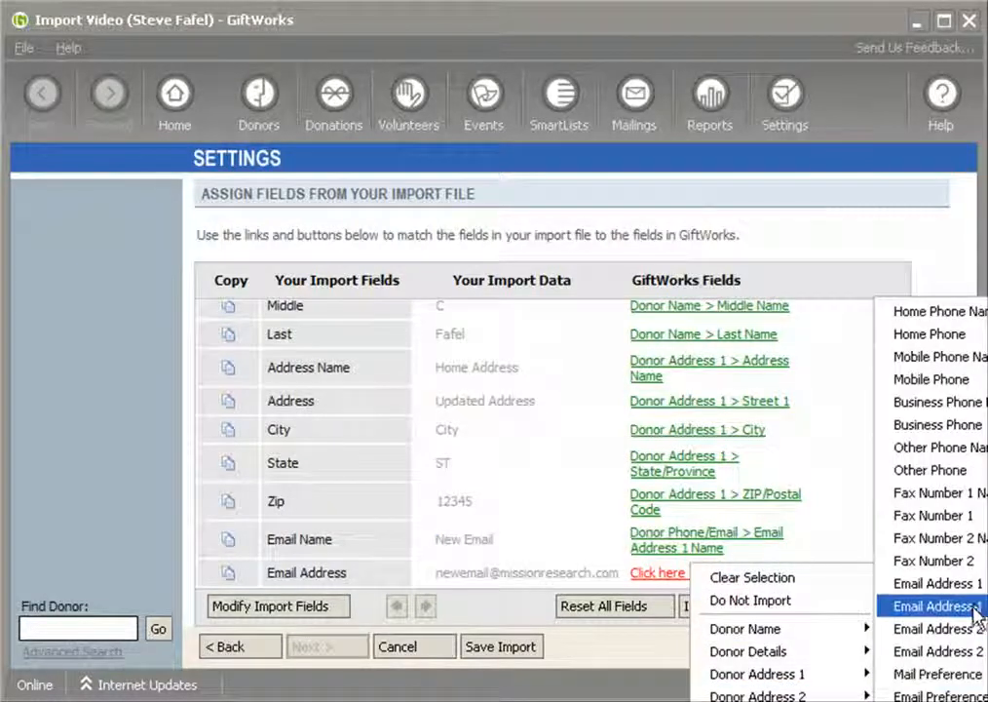
{"action": "left_click", "coordinate": [974, 606]}
{"action": "scroll", "coordinate": [902, 521], "scroll_direction": "down", "scroll_amount": 1}
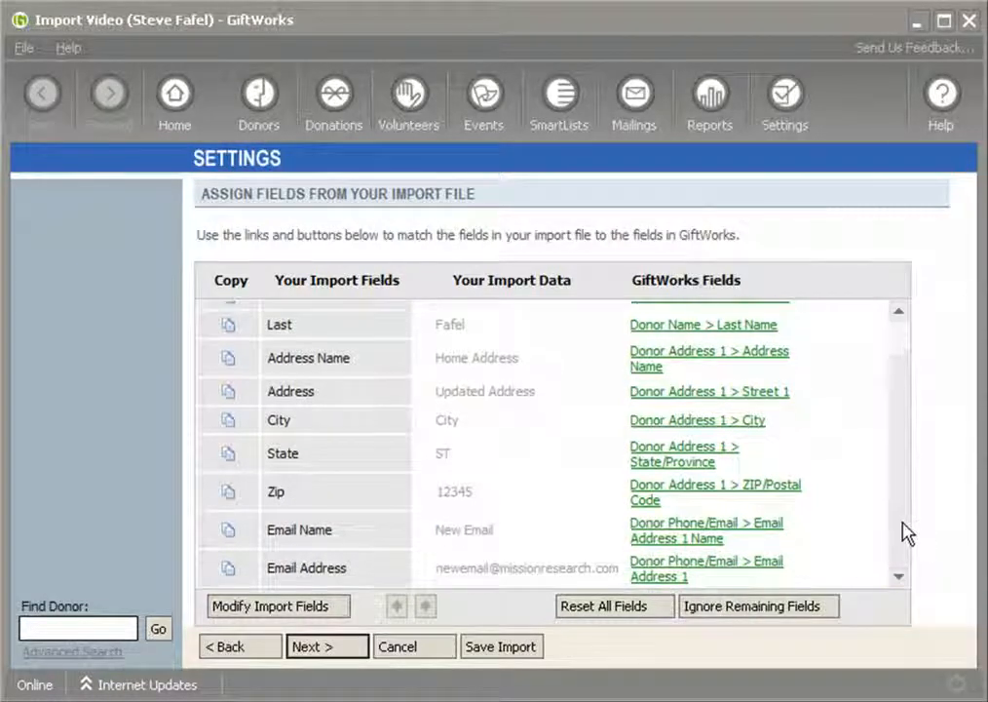
Review the Address Name and Email Name data against their assigned fields and continue to the test import stage.
{"action": "scroll", "coordinate": [905, 529], "scroll_direction": "up", "scroll_amount": 2}
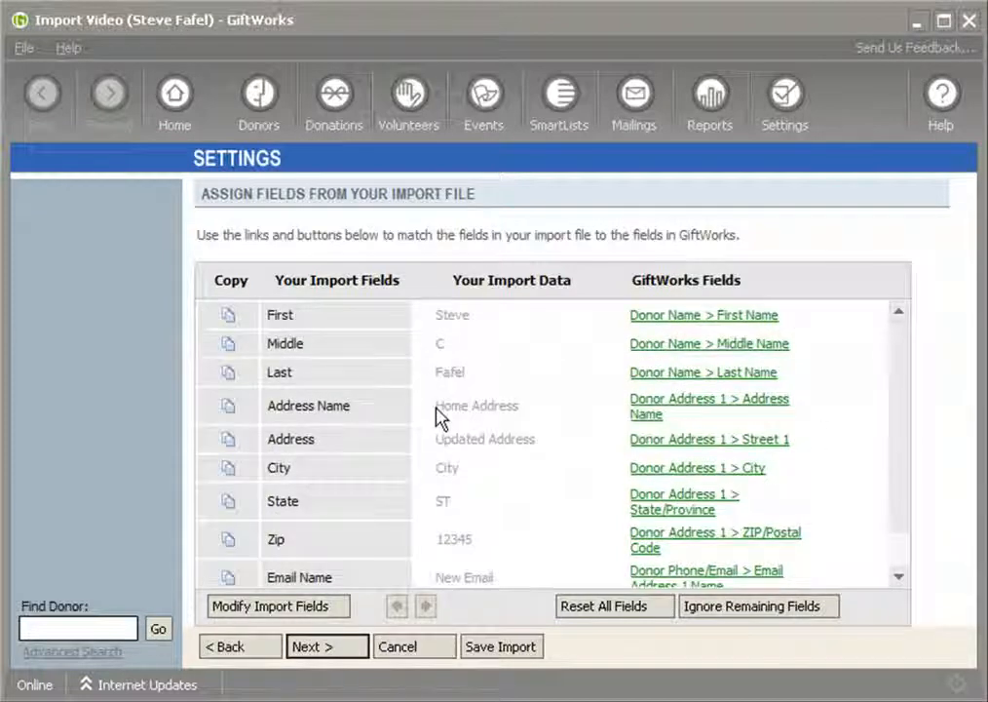
{"action": "triple_click", "coordinate": [276, 407]}
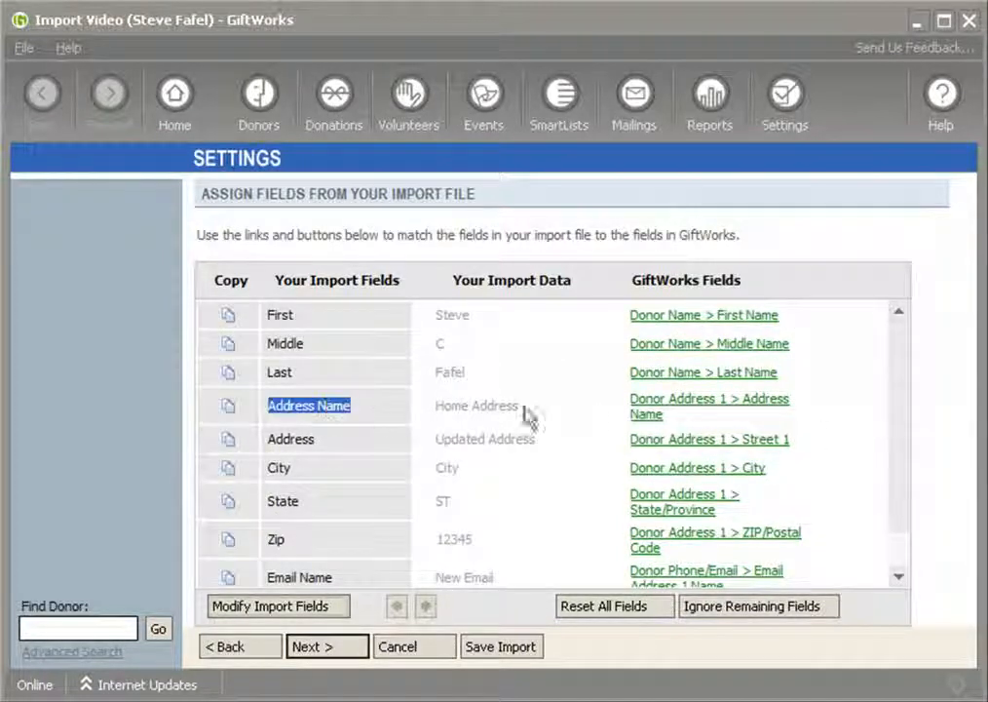
{"action": "triple_click", "coordinate": [484, 413]}
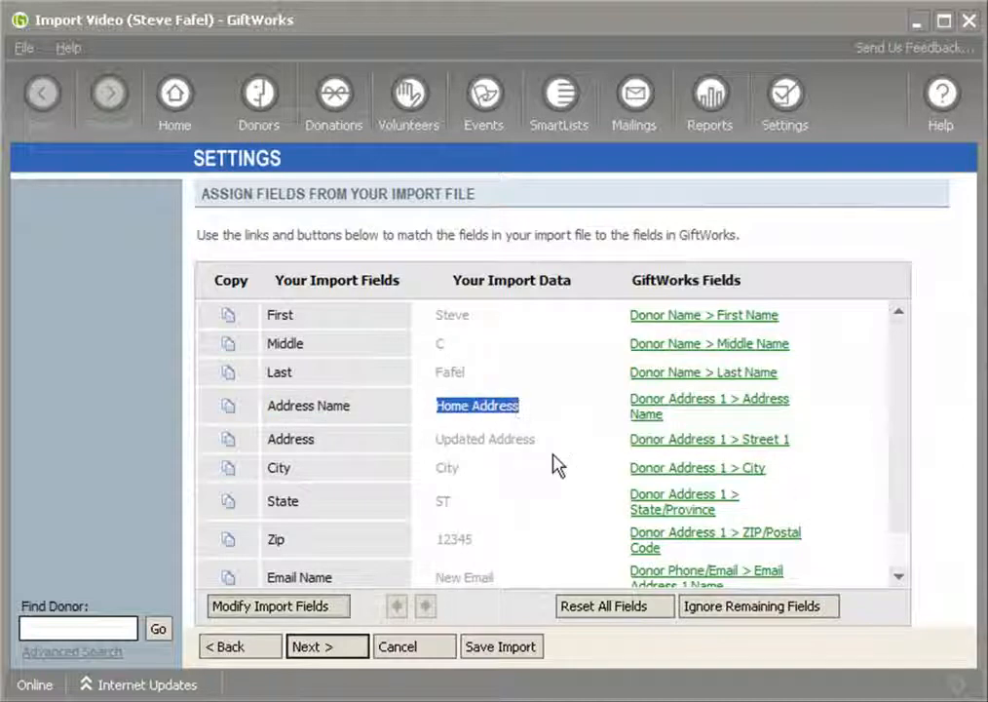
{"action": "scroll", "coordinate": [899, 437], "scroll_direction": "down", "scroll_amount": 2}
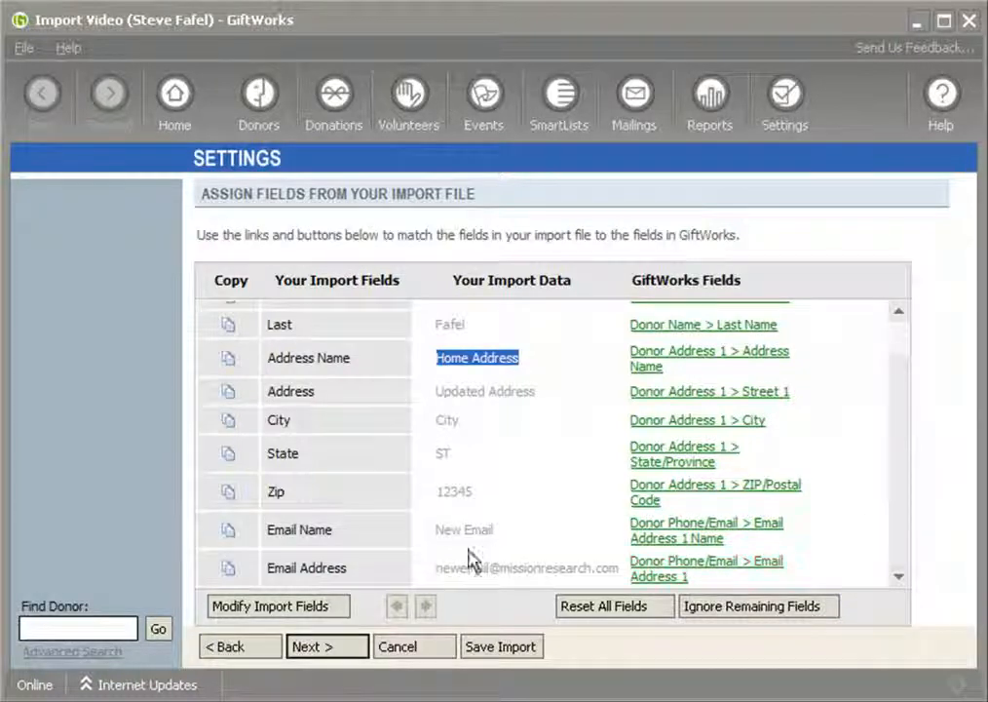
{"action": "left_click", "coordinate": [438, 529]}
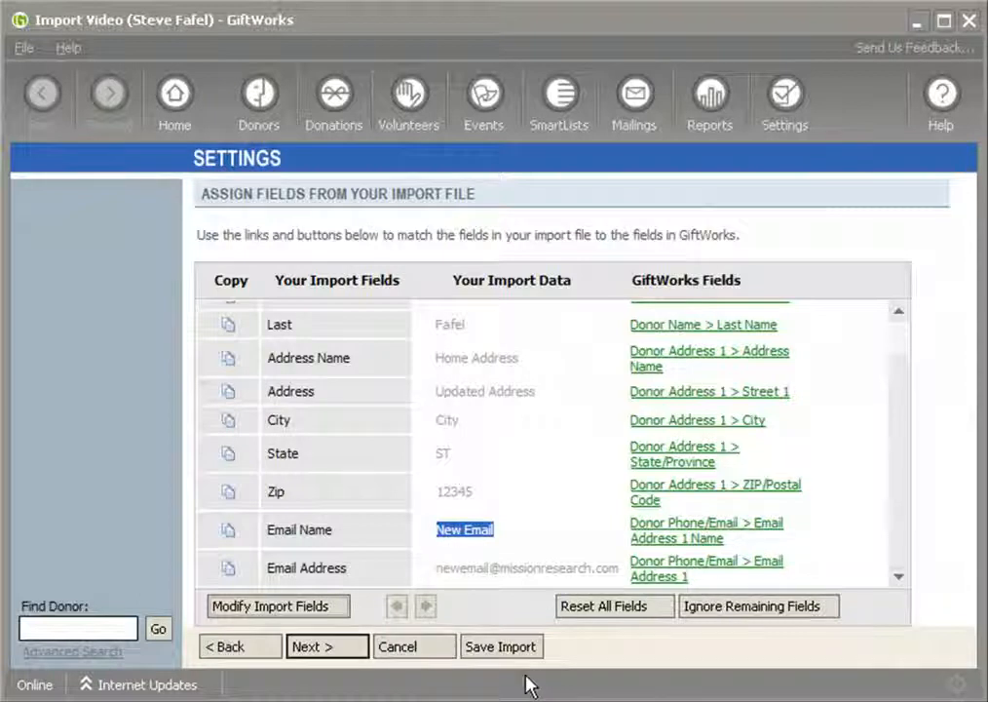
{"action": "left_click", "coordinate": [336, 651]}
{"action": "left_click", "coordinate": [344, 651]}
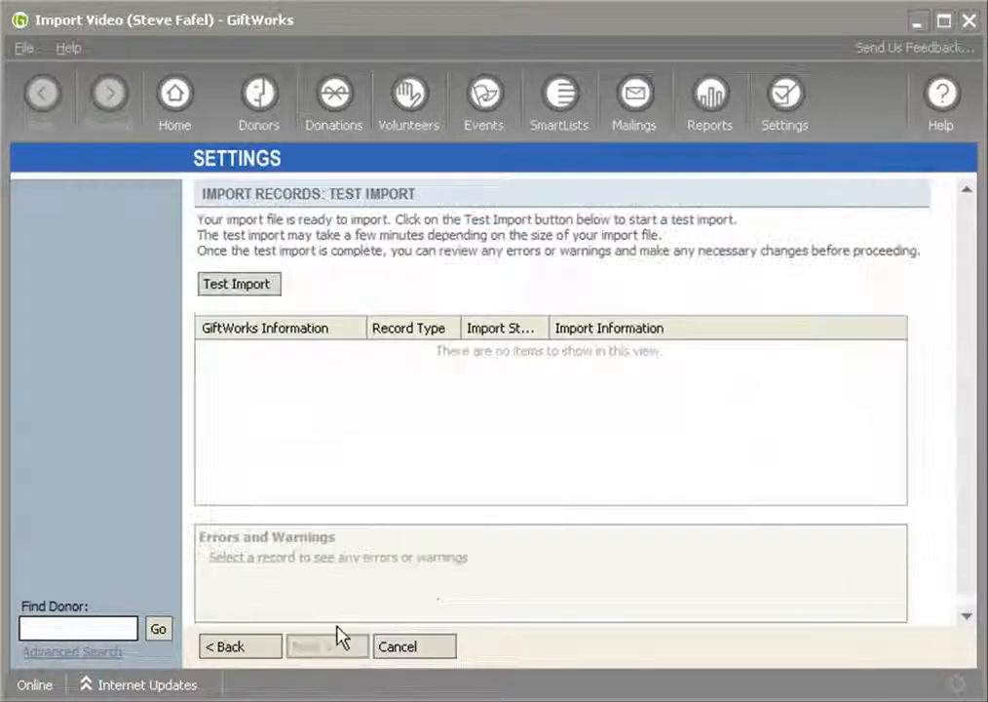
Run the test import and proceed to the Complete Import stage.
{"action": "left_click", "coordinate": [234, 285]}
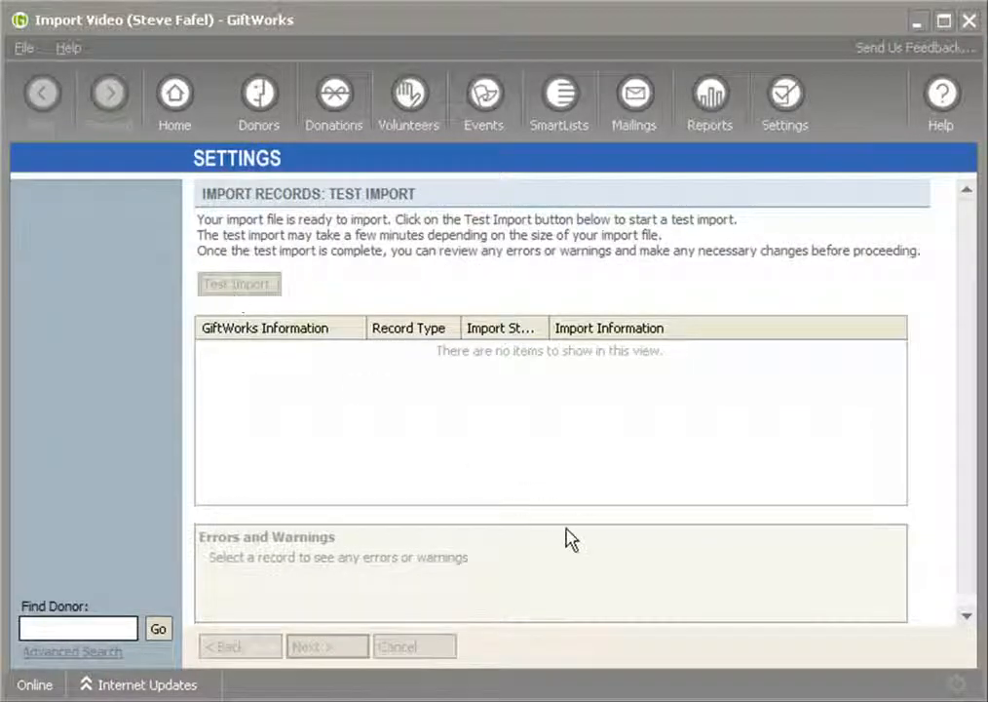
{"action": "left_click", "coordinate": [633, 438]}
{"action": "left_click", "coordinate": [345, 649]}
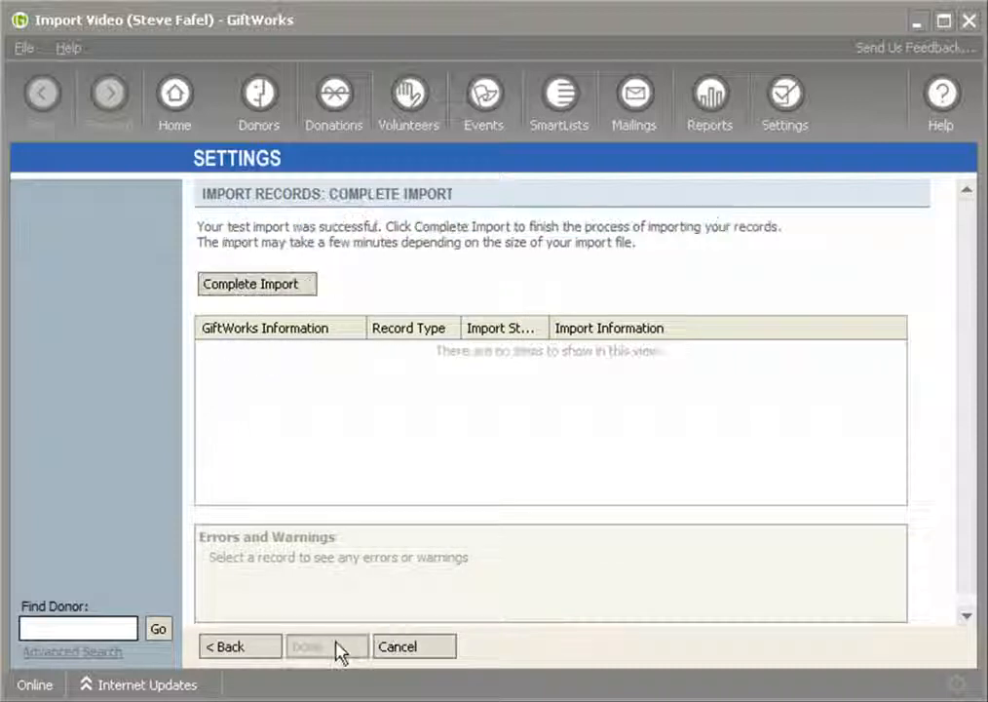
Complete the import of the records, confirm it, and finish the import process.
{"action": "left_click", "coordinate": [256, 286]}
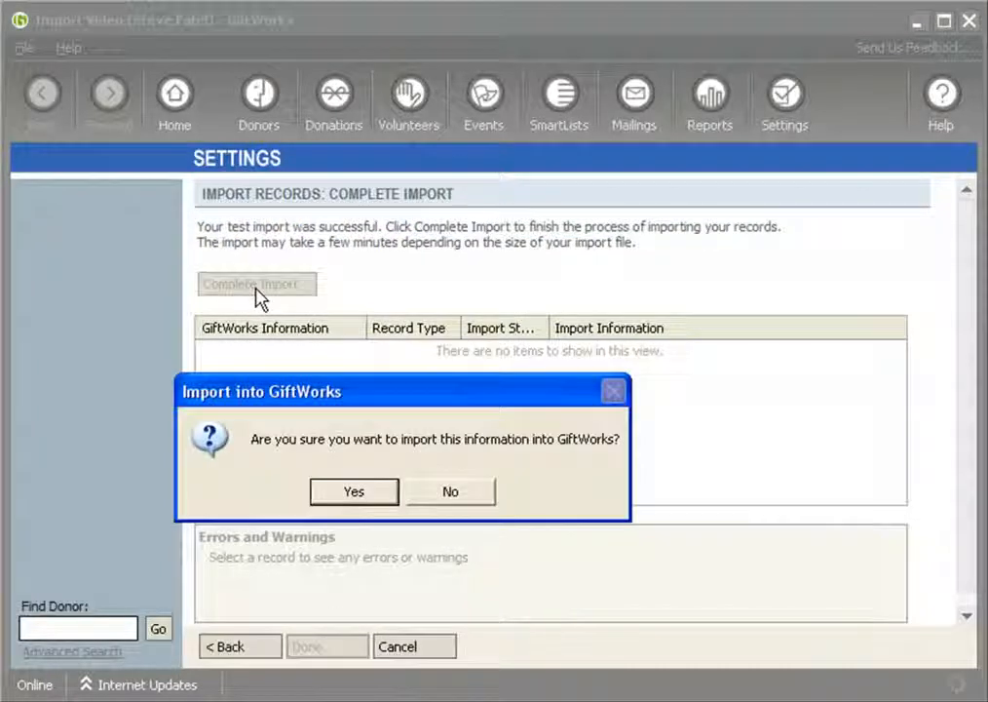
{"action": "left_click", "coordinate": [346, 483]}
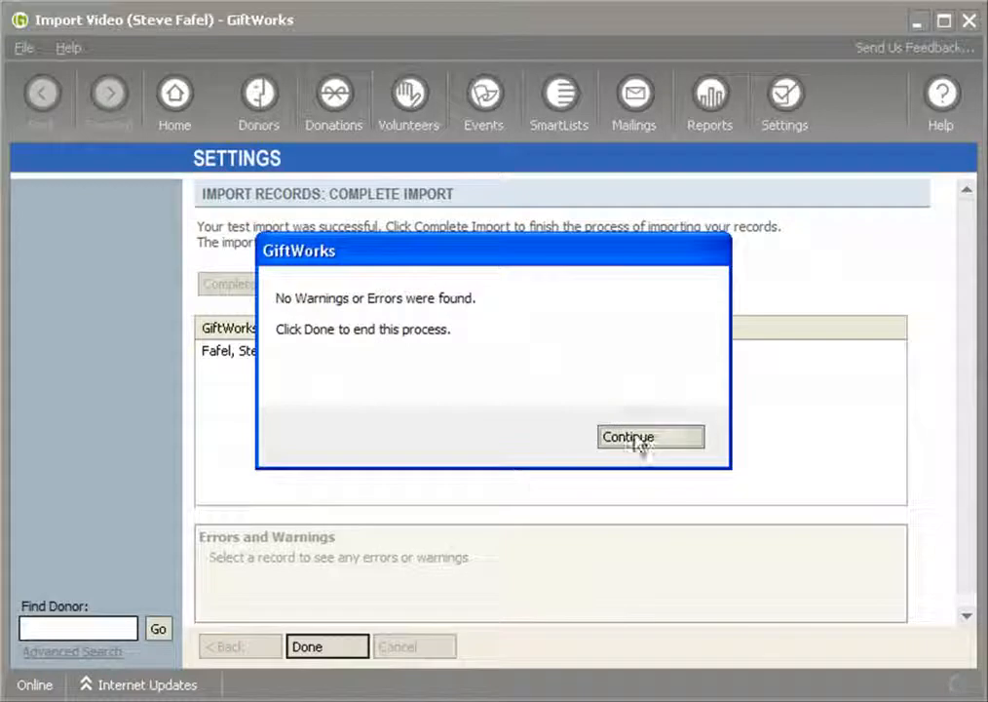
{"action": "left_click", "coordinate": [639, 441]}
{"action": "left_click", "coordinate": [328, 646]}
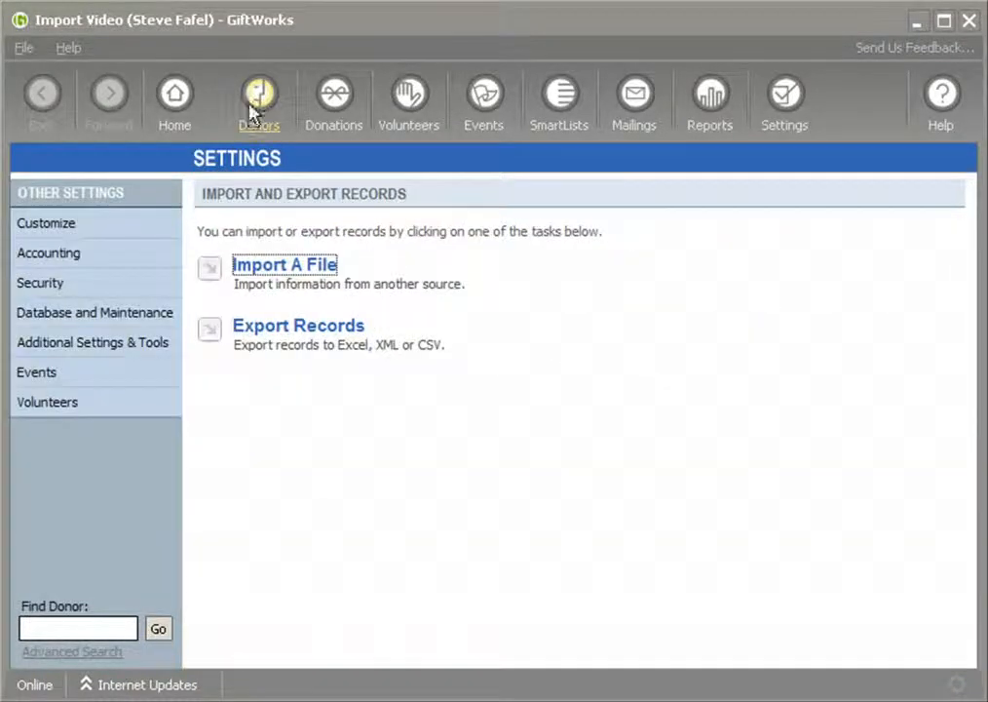
Open the imported donor's contact information and examine the home address and the names of the primary and informational emails.
{"action": "left_click", "coordinate": [259, 98]}
{"action": "double_click", "coordinate": [421, 363]}
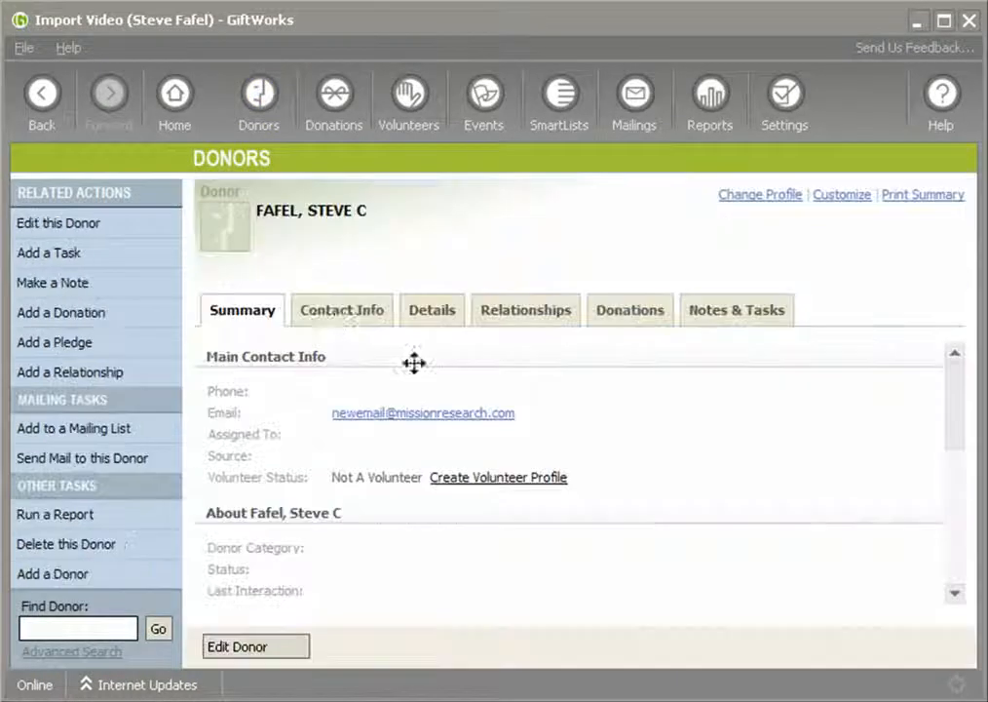
{"action": "left_click", "coordinate": [343, 327]}
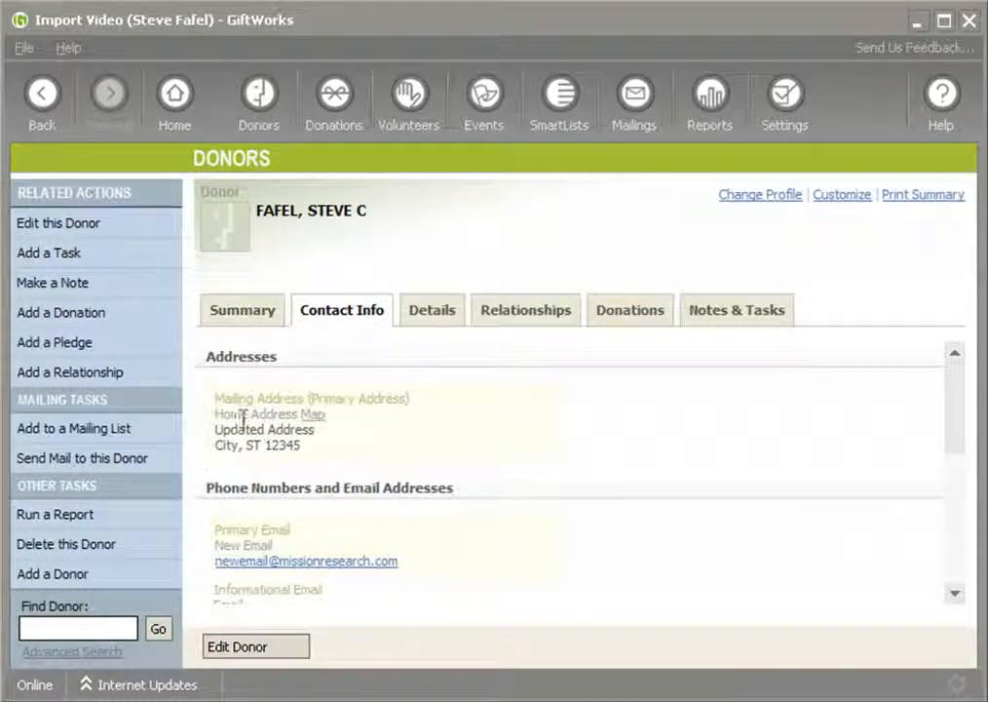
{"action": "left_click_drag", "start_coordinate": [218, 429], "coordinate": [320, 452]}
{"action": "left_click", "coordinate": [219, 445]}
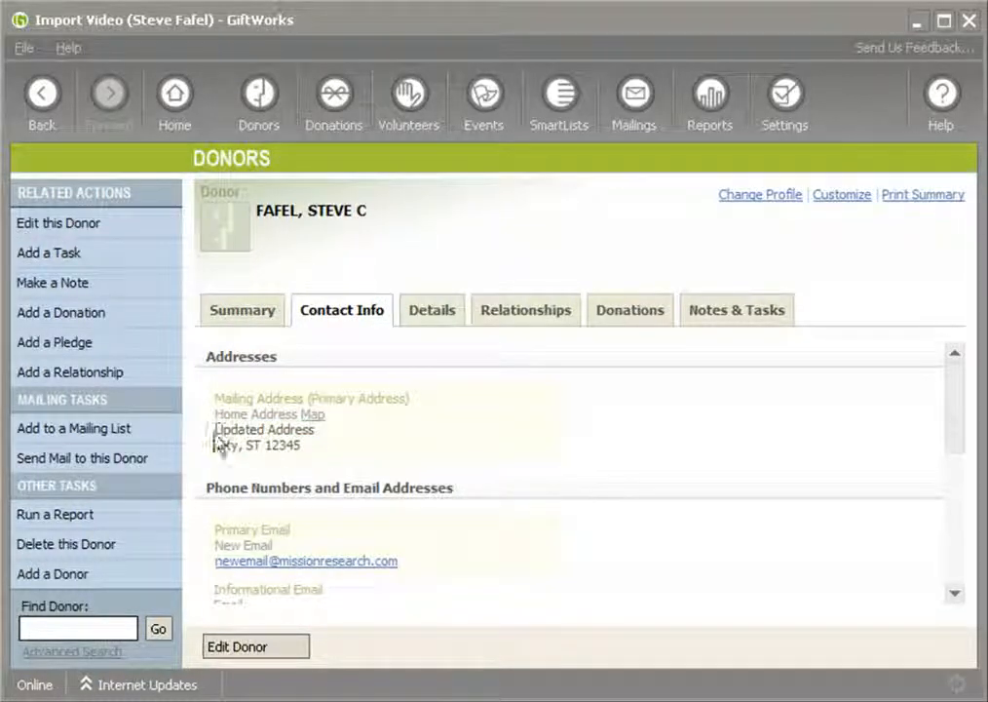
{"action": "left_click_drag", "start_coordinate": [217, 430], "coordinate": [307, 450]}
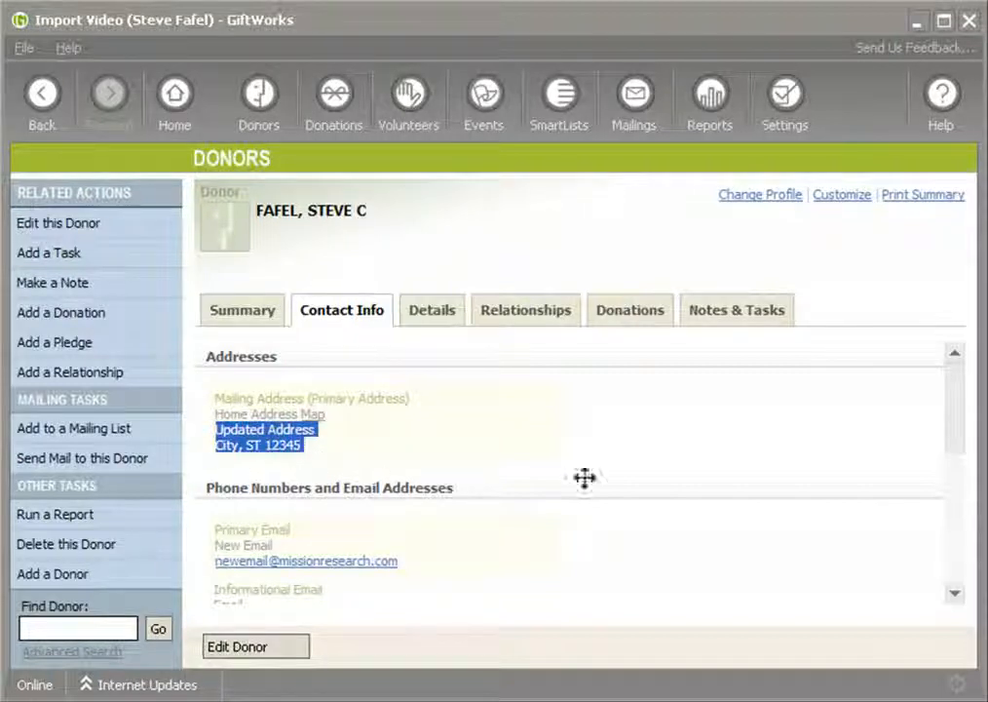
{"action": "scroll", "coordinate": [958, 447], "scroll_direction": "down", "scroll_amount": 3}
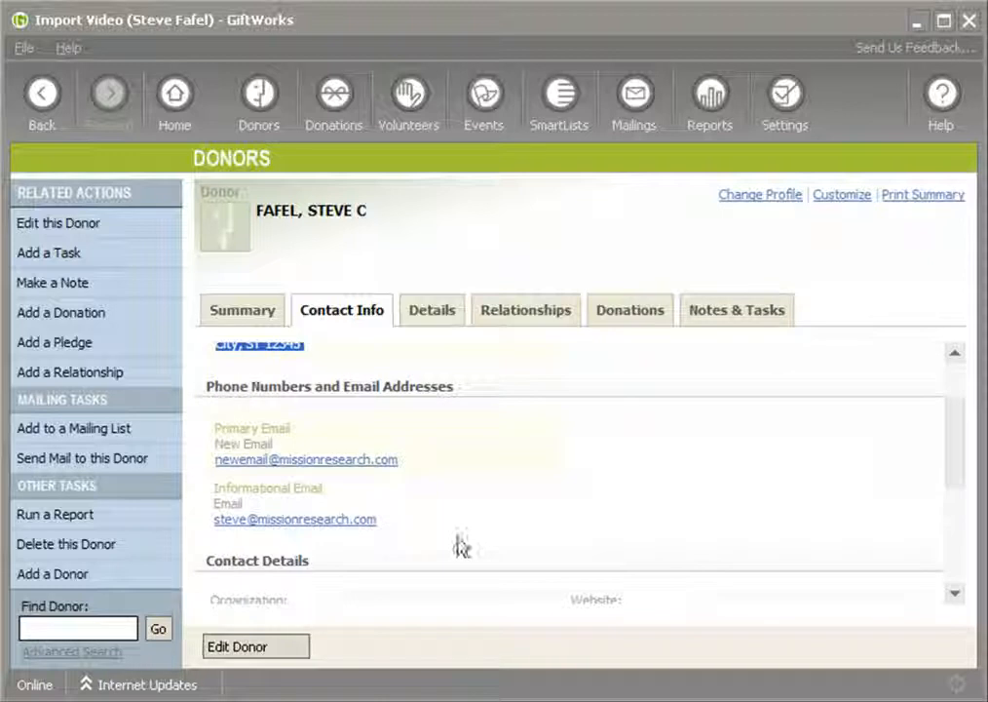
{"action": "left_click_drag", "start_coordinate": [218, 444], "coordinate": [270, 454]}
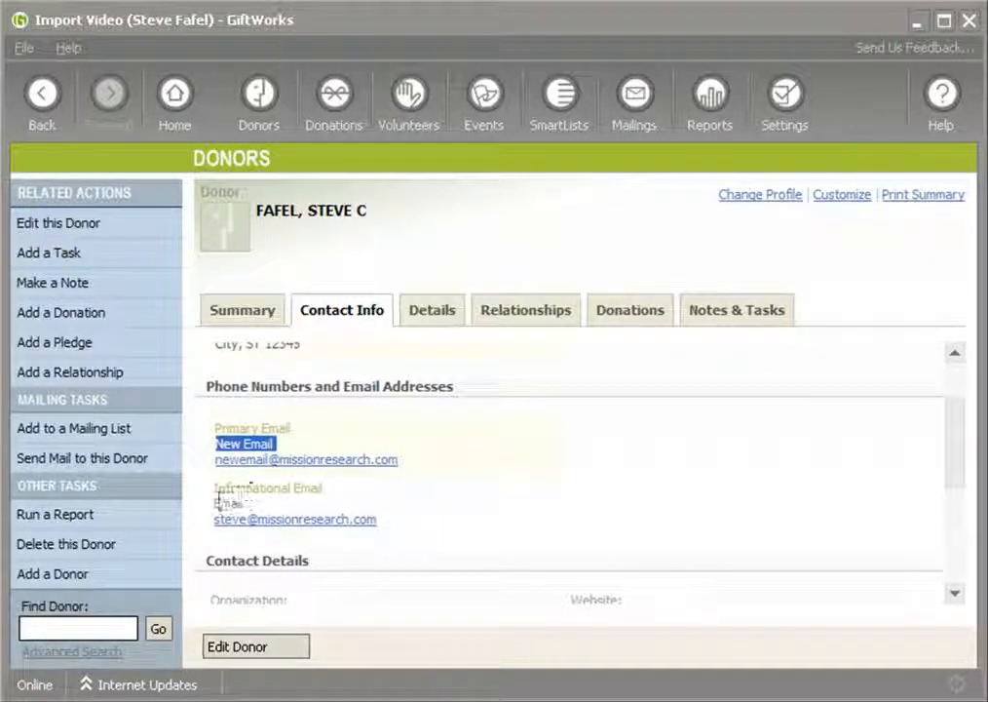
{"action": "left_click_drag", "start_coordinate": [216, 503], "coordinate": [246, 505]}
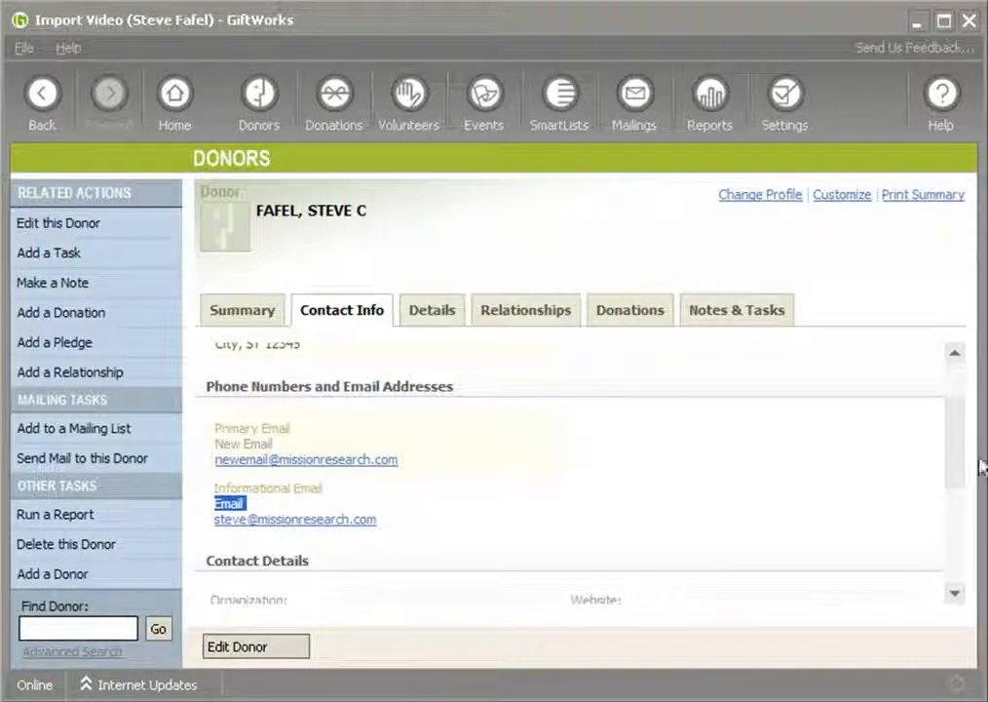
{"action": "left_click_drag", "start_coordinate": [958, 468], "coordinate": [958, 429]}
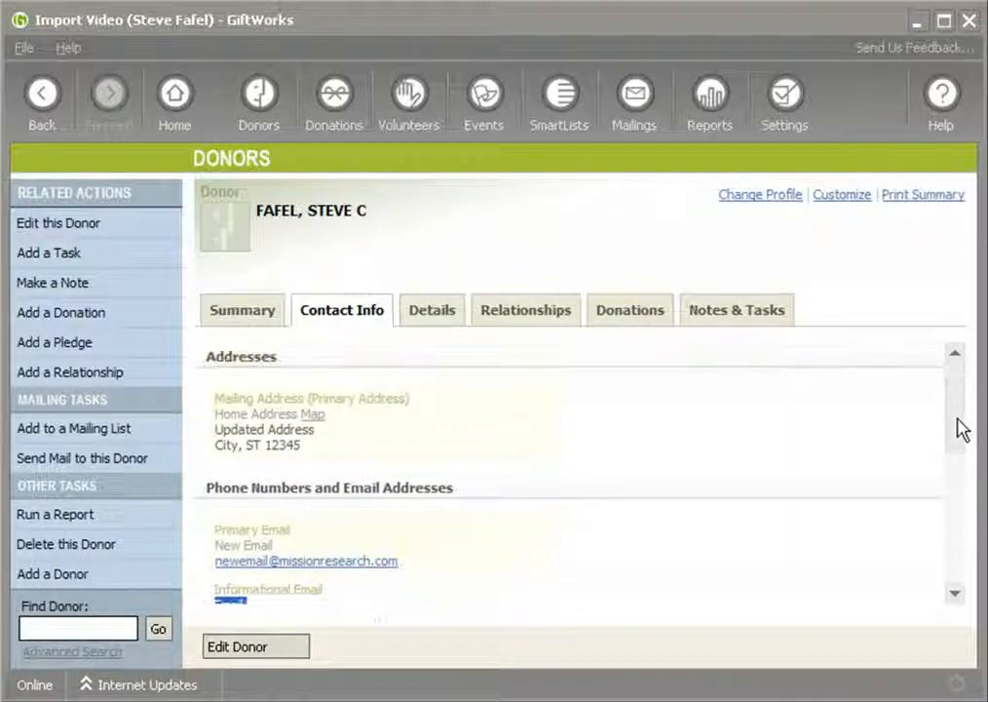